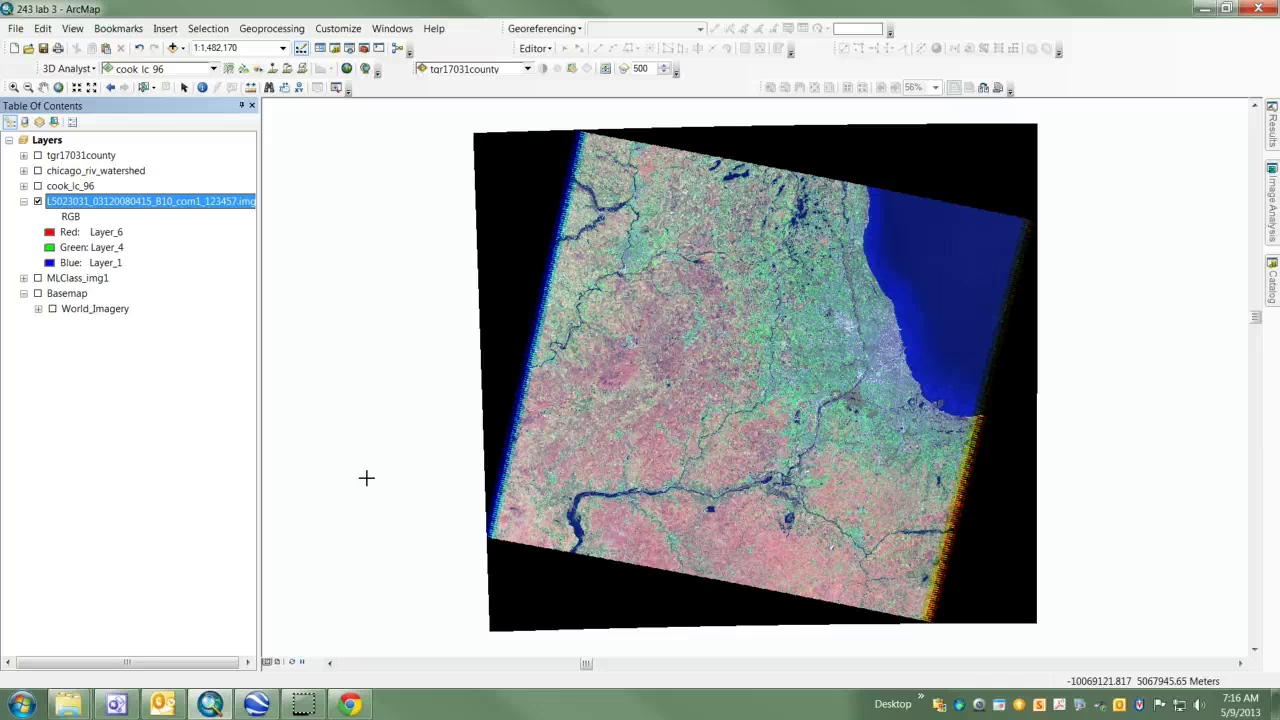
Switch to the Pan tool to move around the Chicago Landsat composite.
left_click(43, 87)
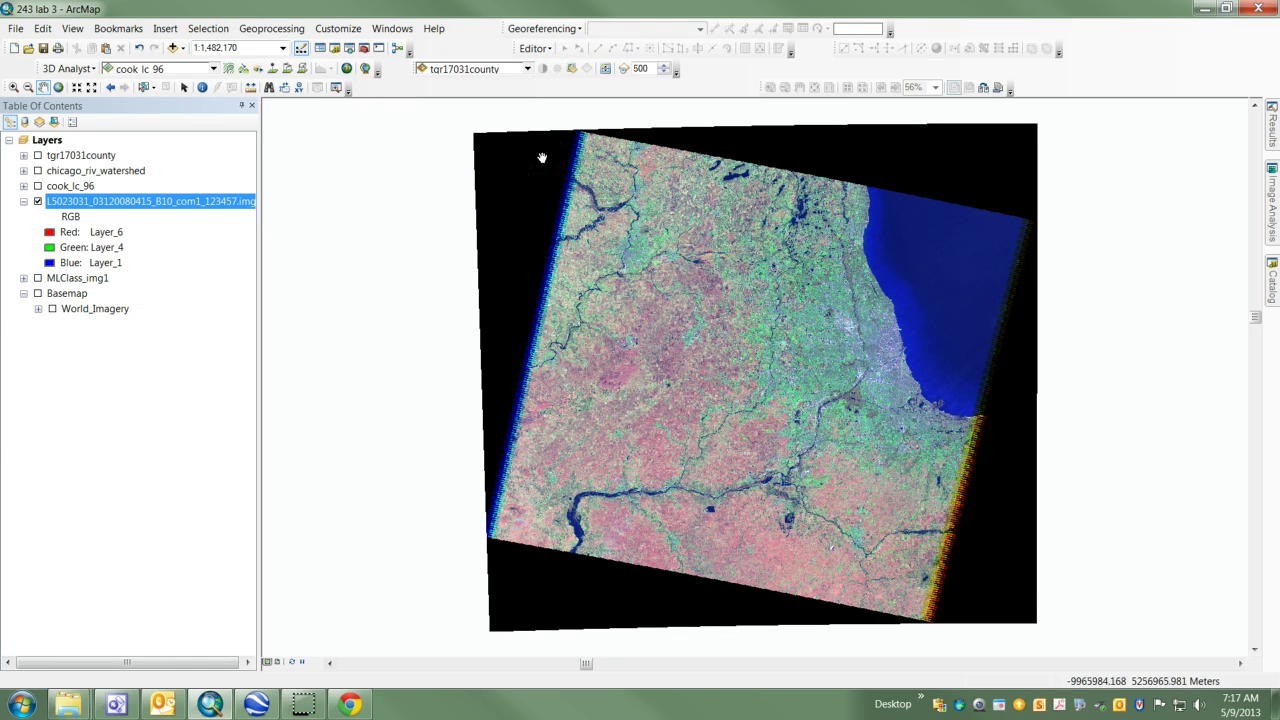
Add the Image Classification toolbar and open the Training Sample Manager, moved off the lake.
left_click(338, 28)
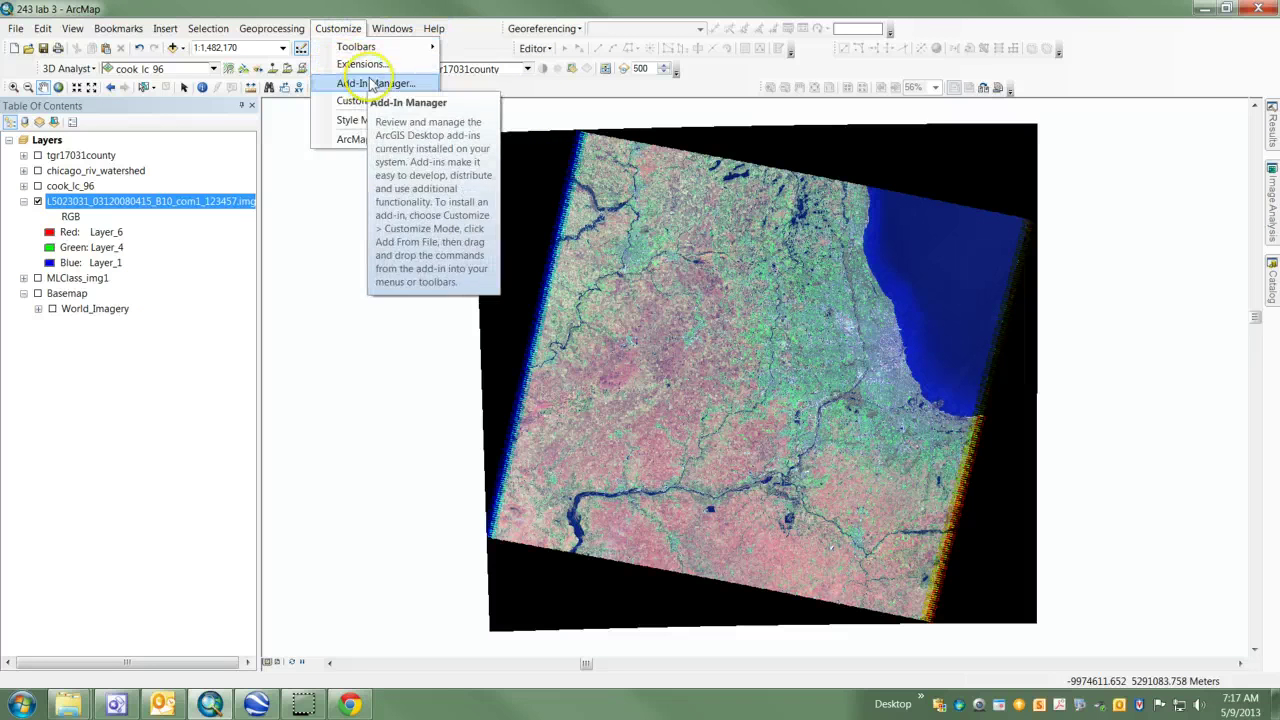
mouse_move(370, 47)
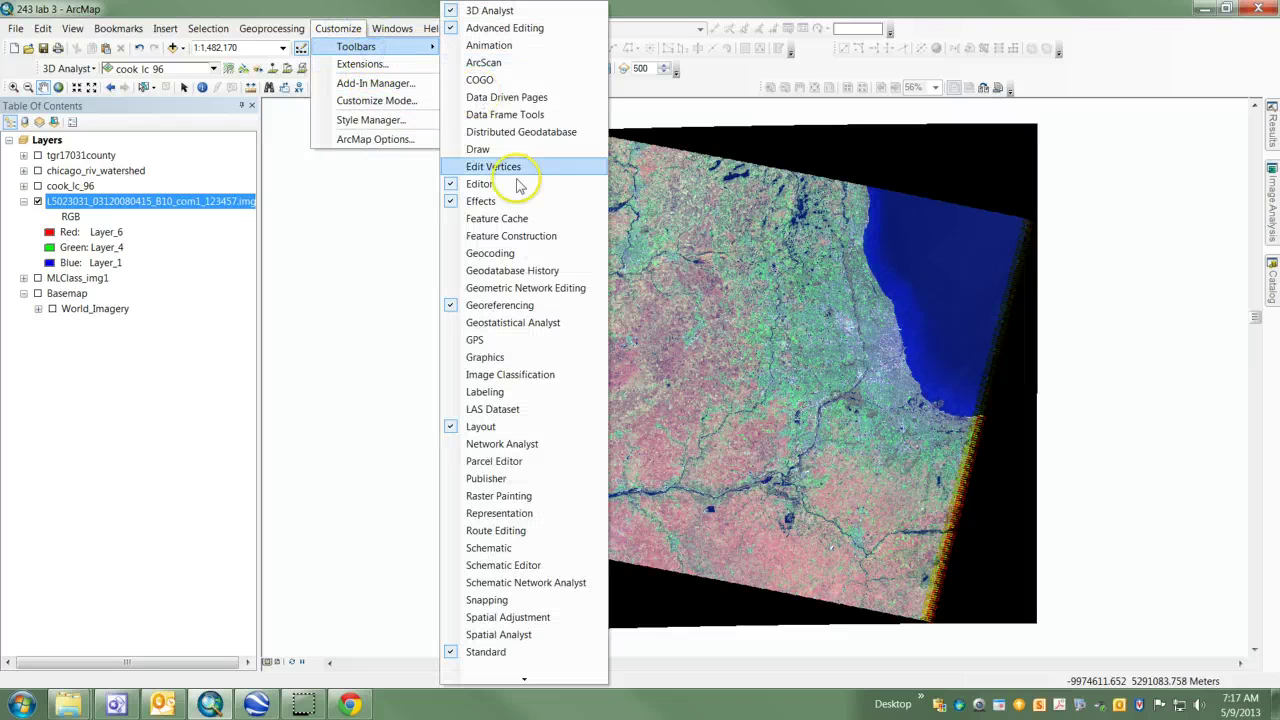
left_click(566, 385)
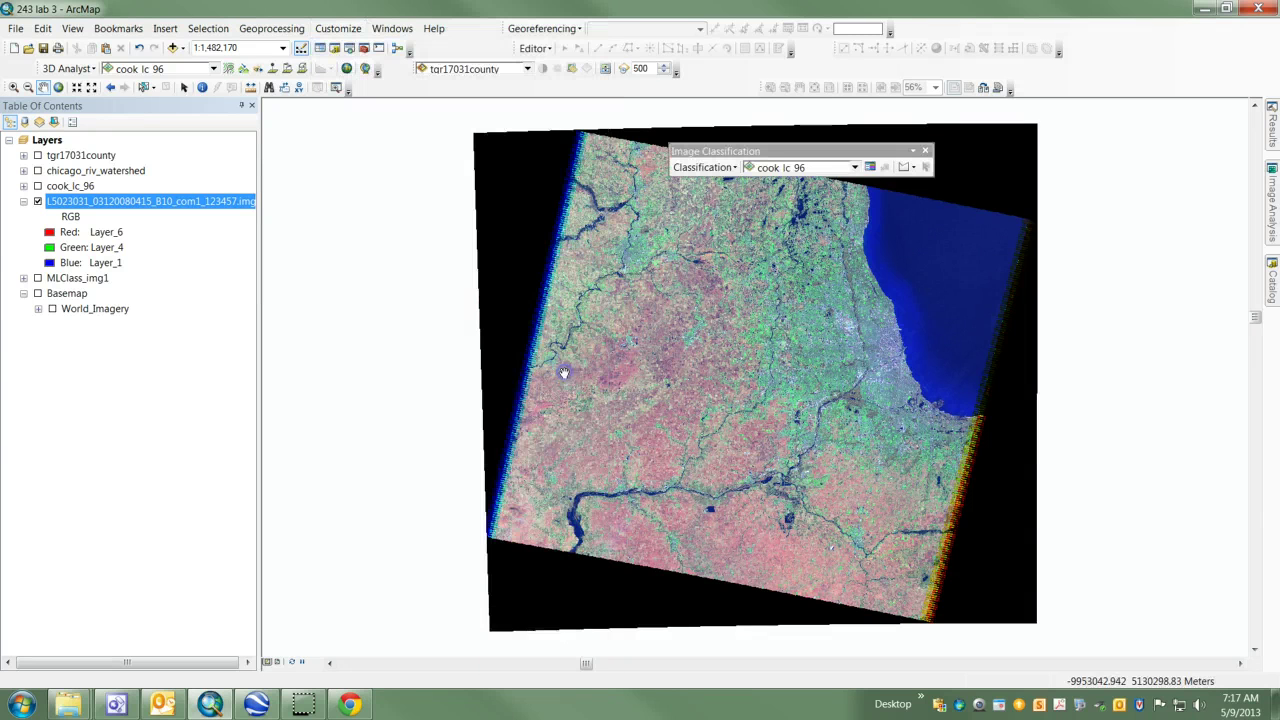
left_click(869, 170)
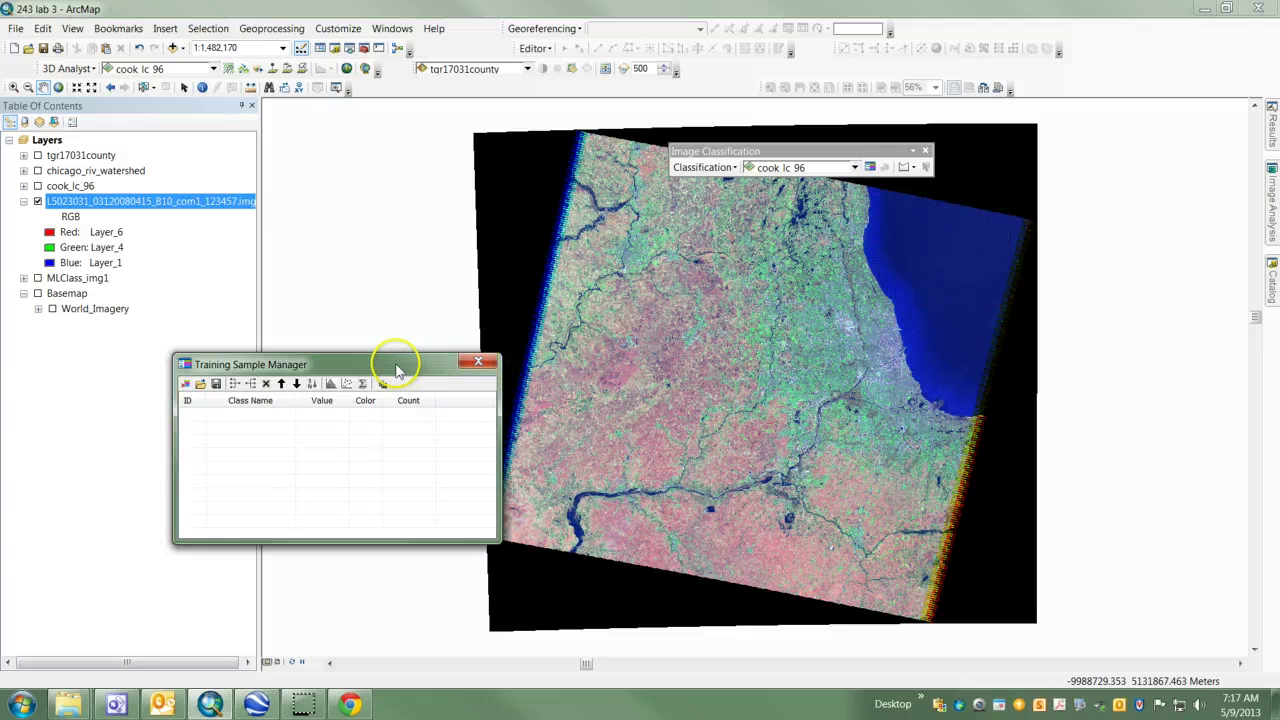
left_click_drag(397, 370, 352, 330)
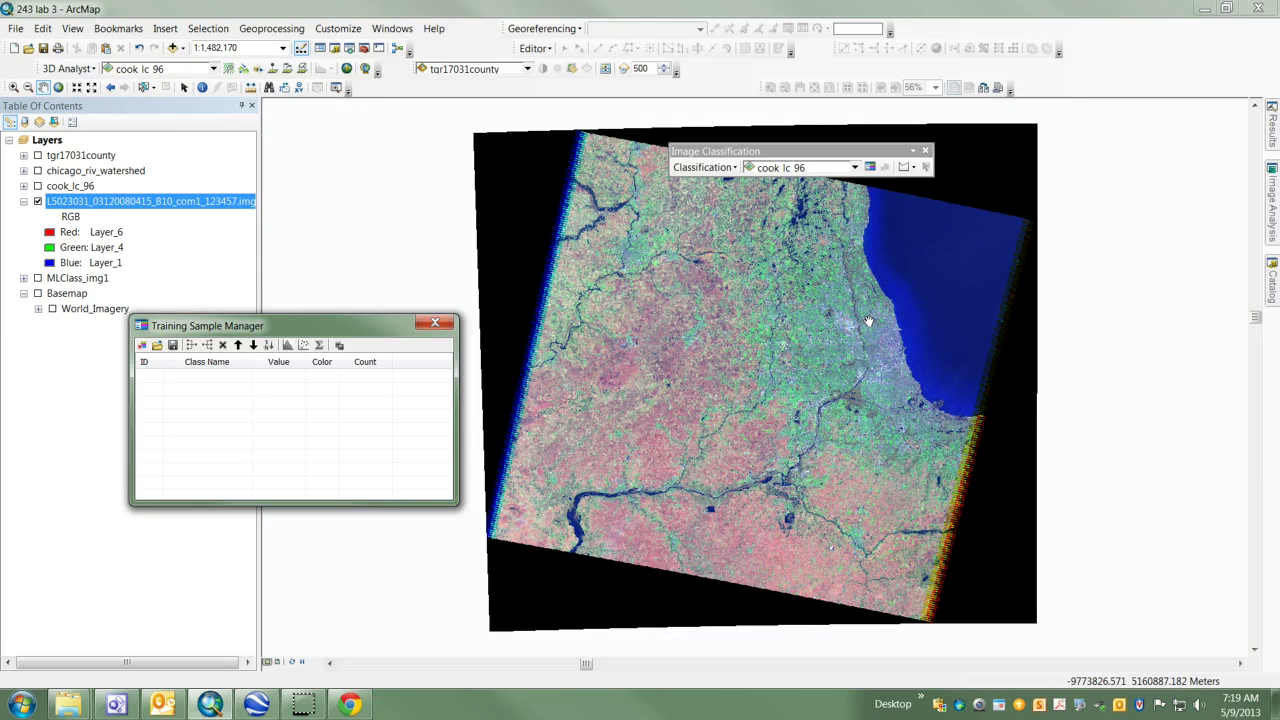
Zoom in to about 1:300,000 on the Chicago lakeshore.
left_click_drag(868, 321, 772, 327)
scroll(808, 305, "up", 2)
scroll(805, 309, "up", 2)
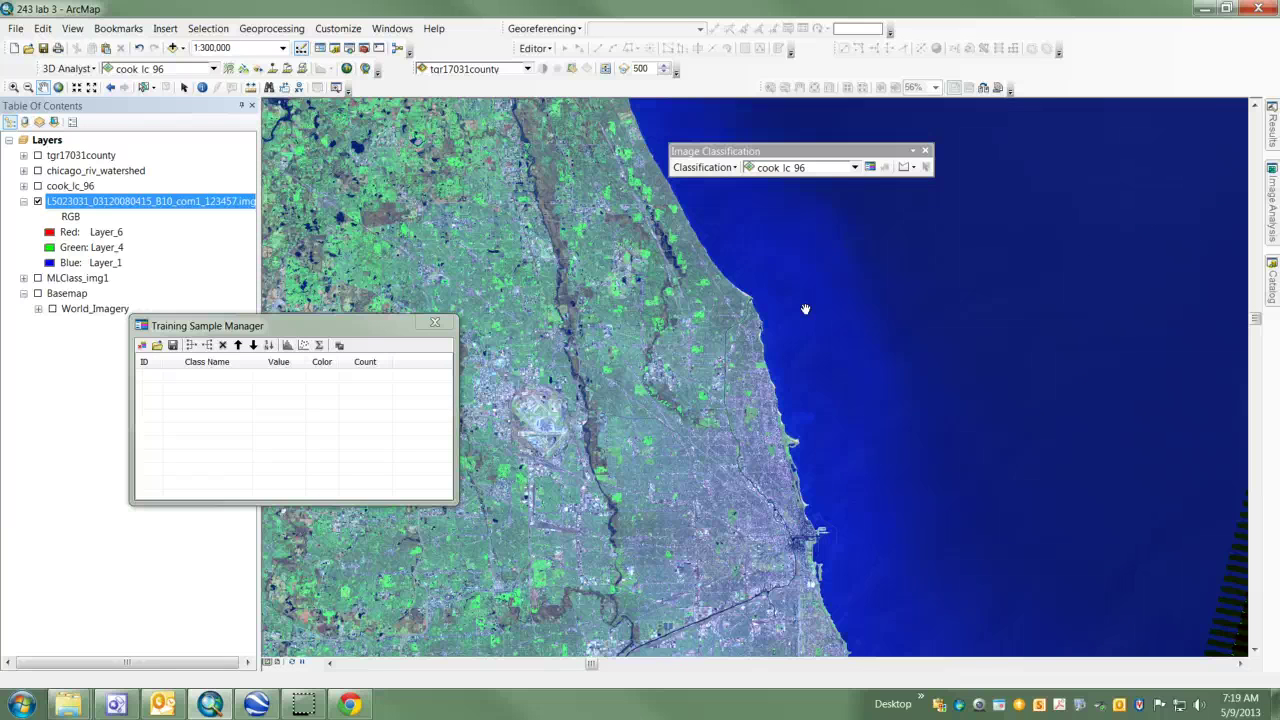
left_click_drag(794, 323, 787, 402)
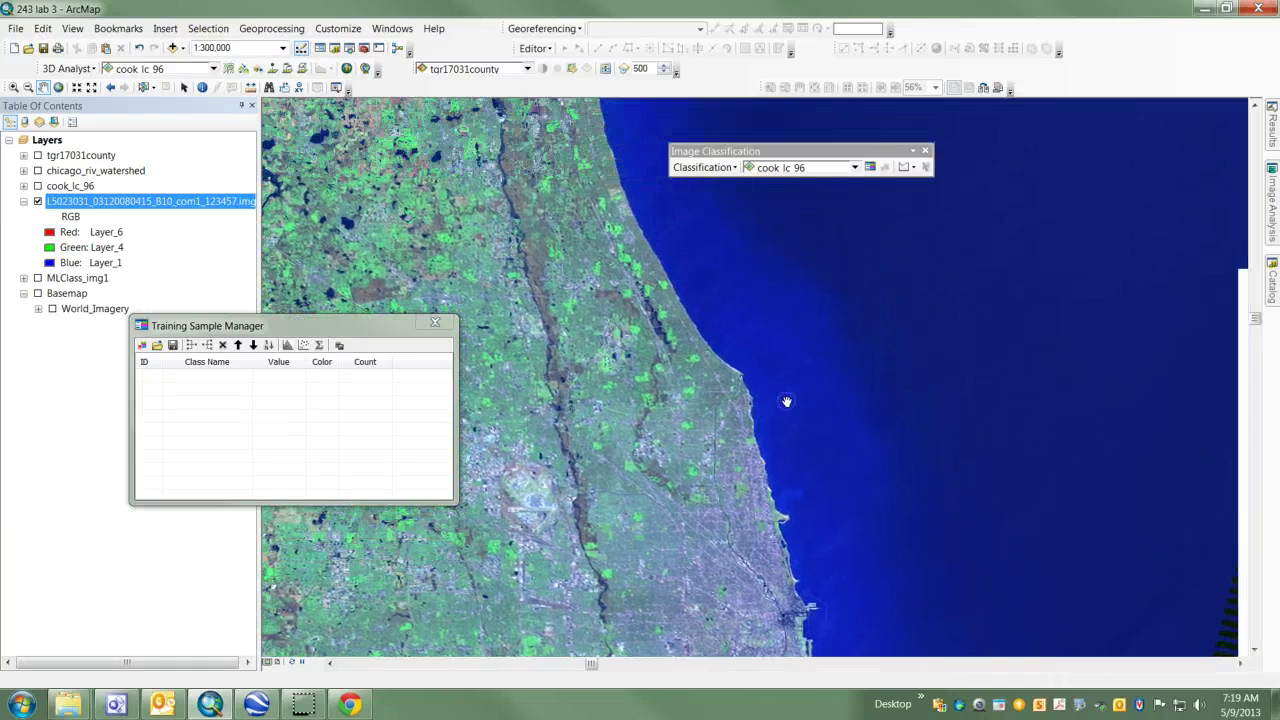
left_click(350, 704)
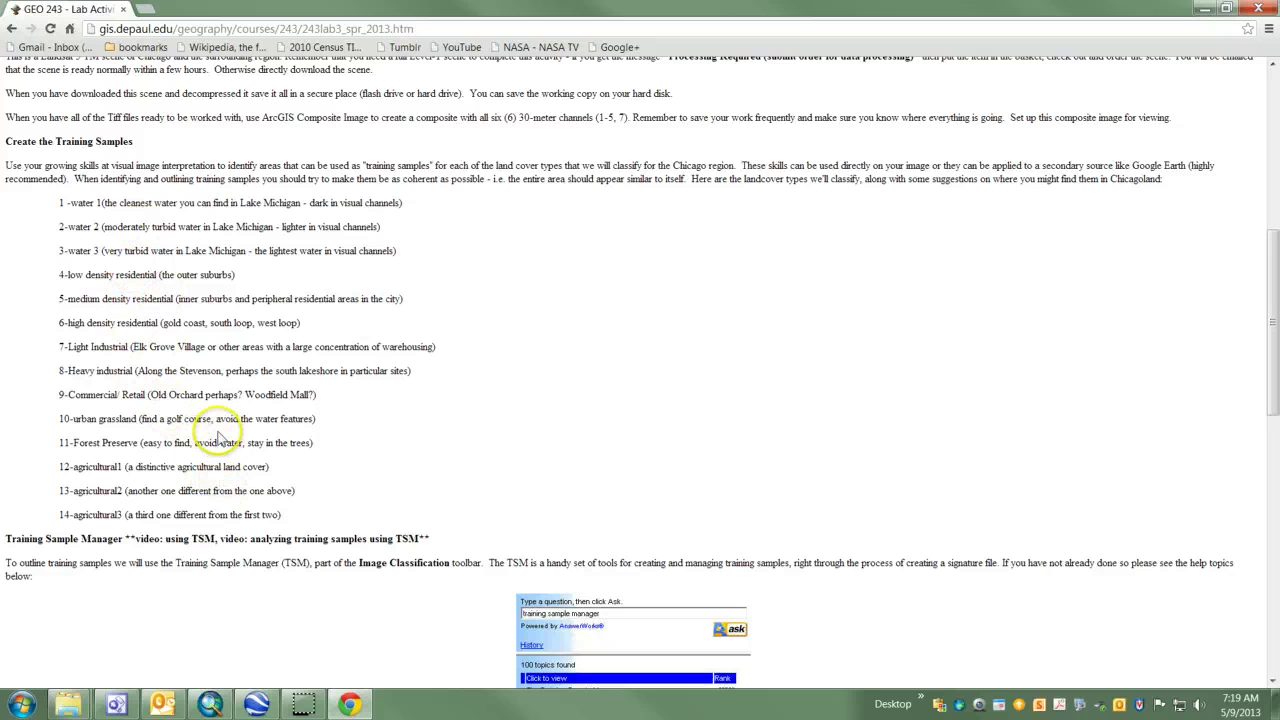
mouse_move(347, 704)
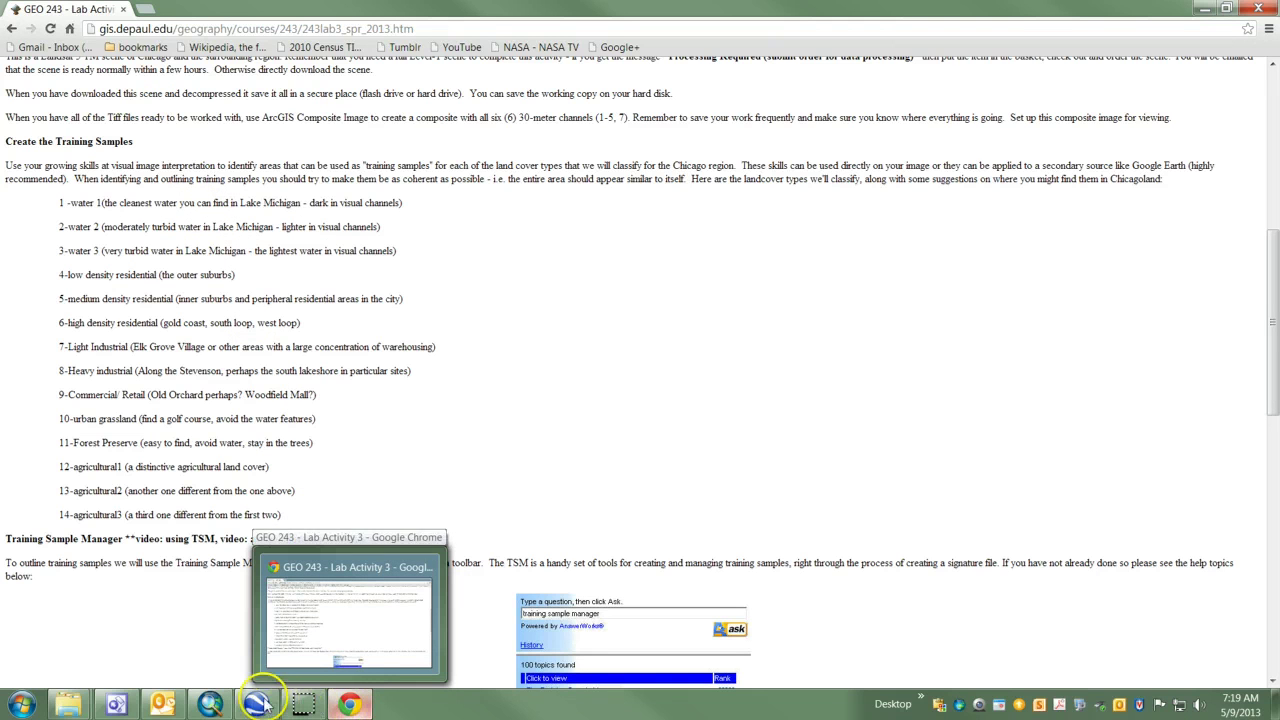
mouse_move(268, 702)
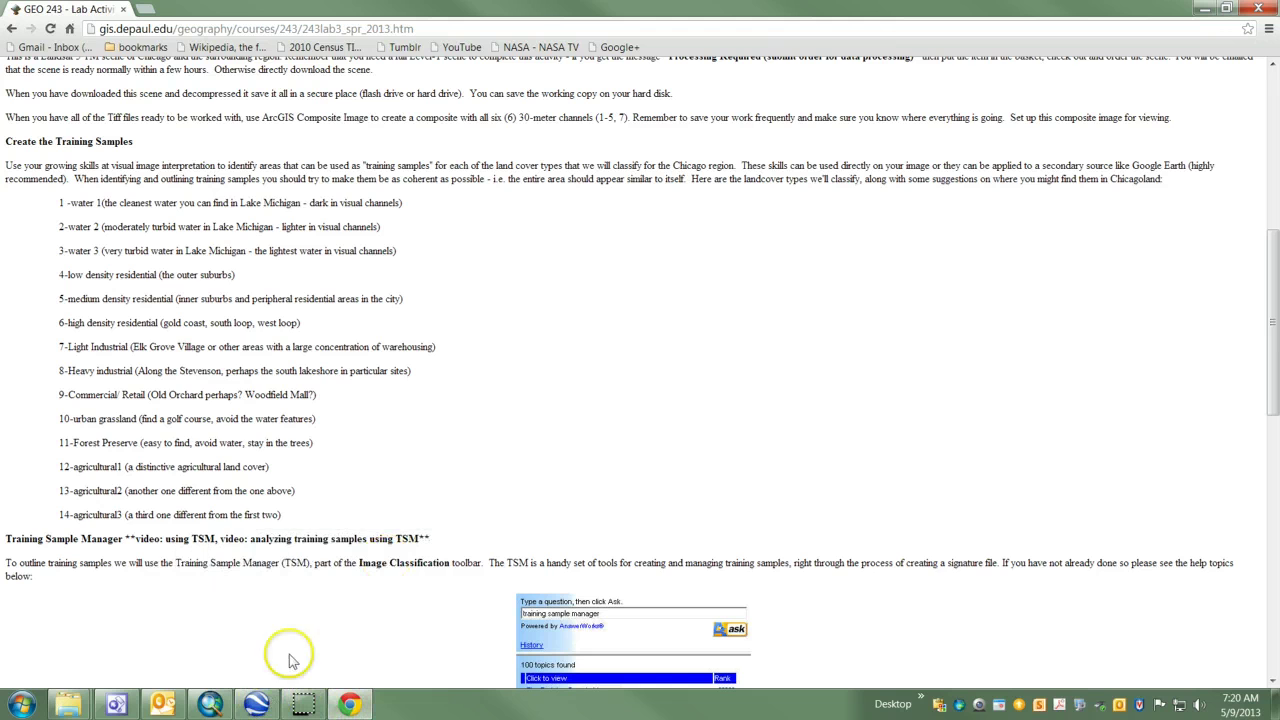
left_click(210, 702)
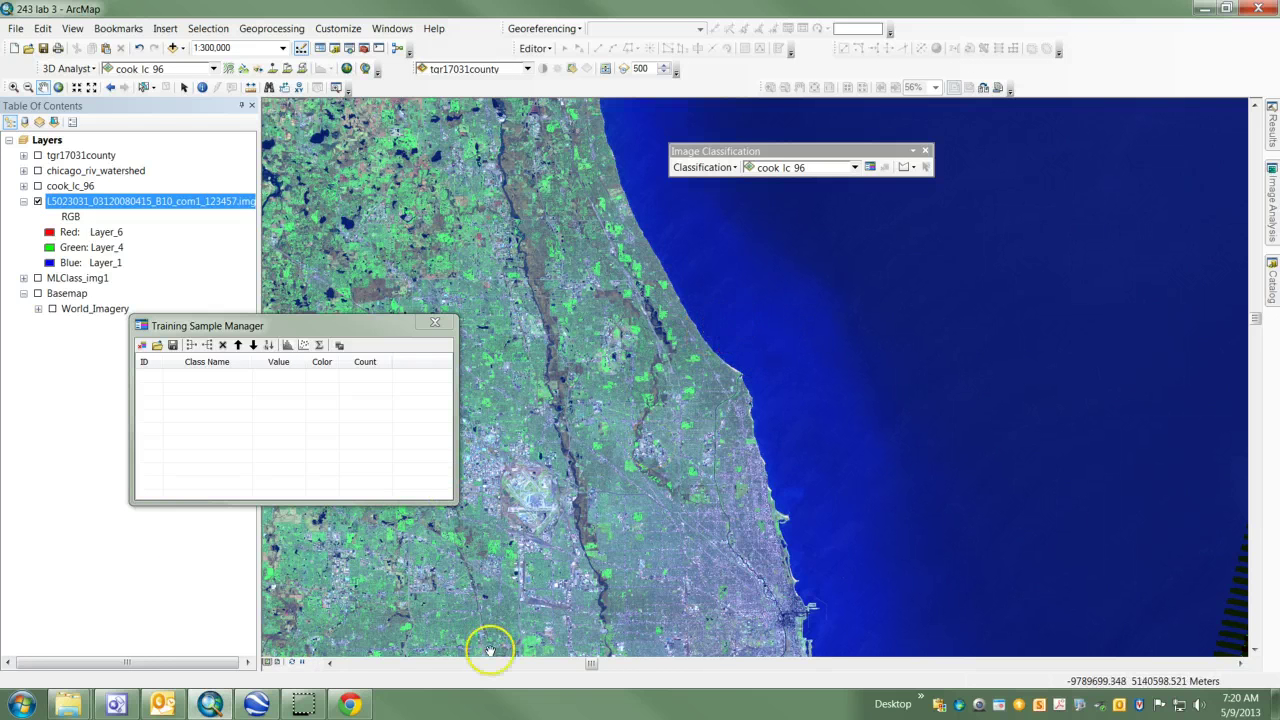
left_click(350, 704)
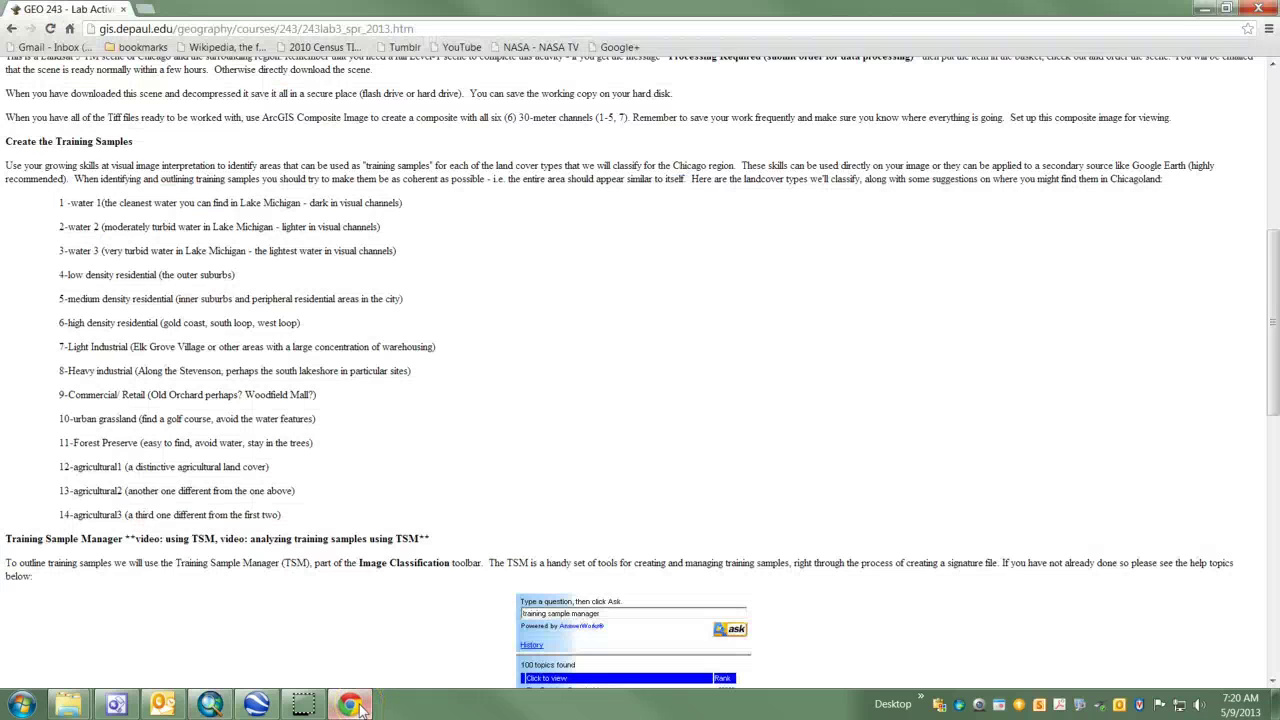
left_click(350, 704)
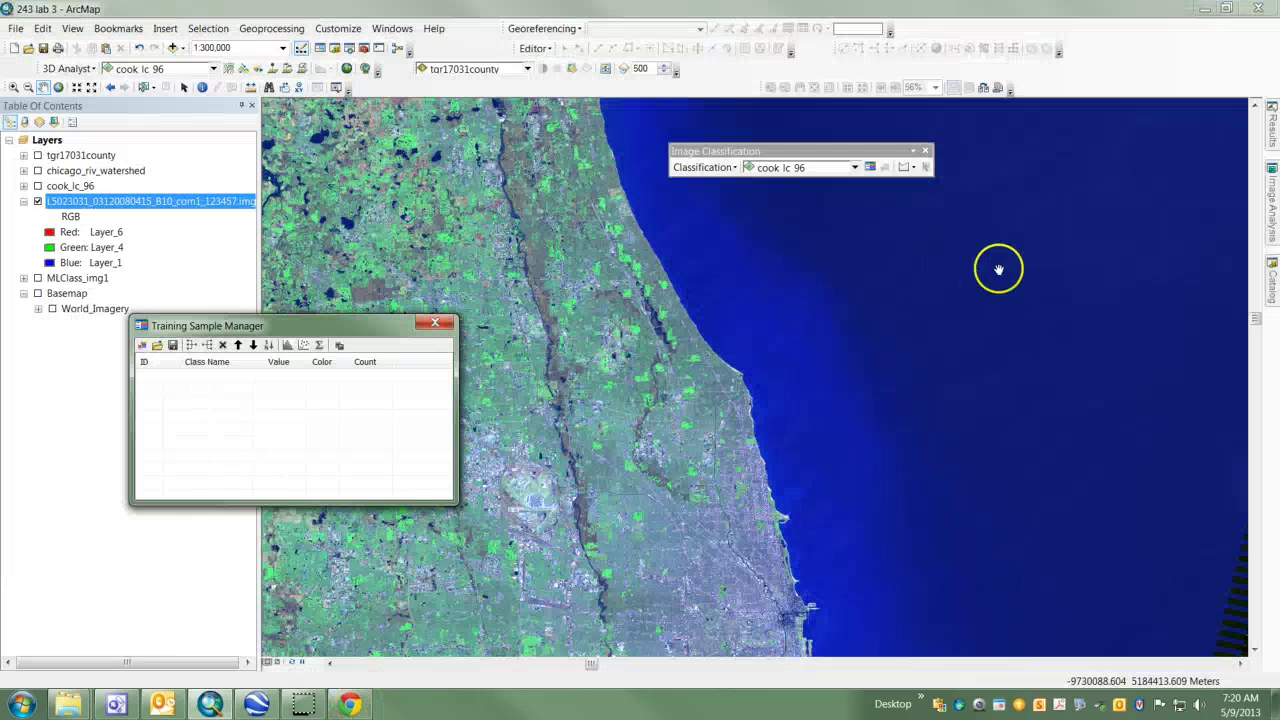
Digitize a polygon over open Lake Michigan water and name its class 'water1'.
left_click_drag(994, 283, 906, 344)
left_click_drag(1004, 370, 1047, 475)
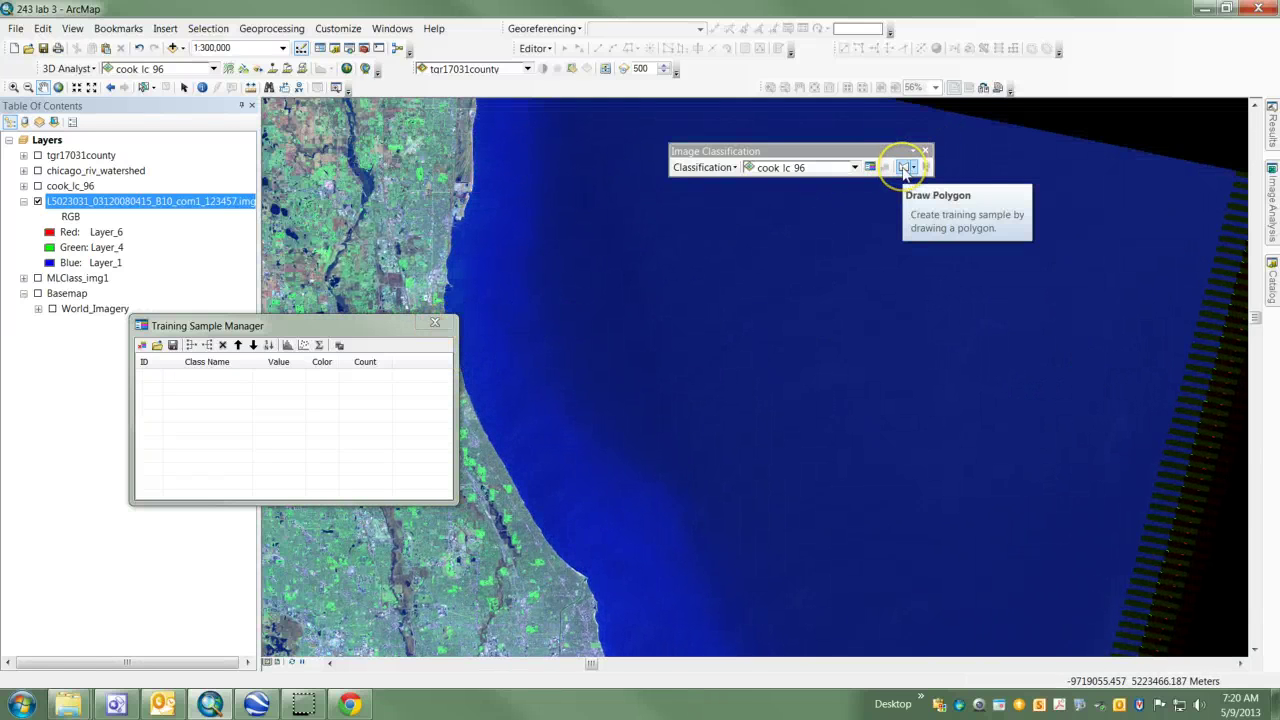
left_click(913, 168)
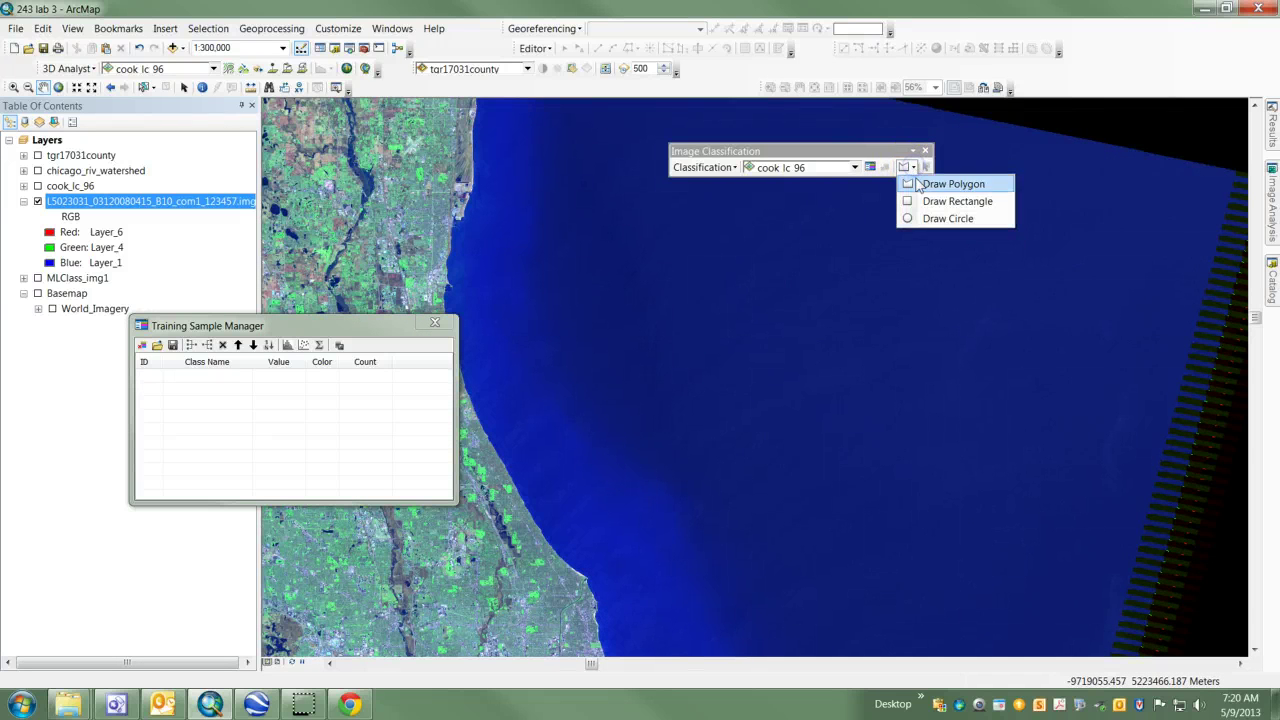
left_click(929, 186)
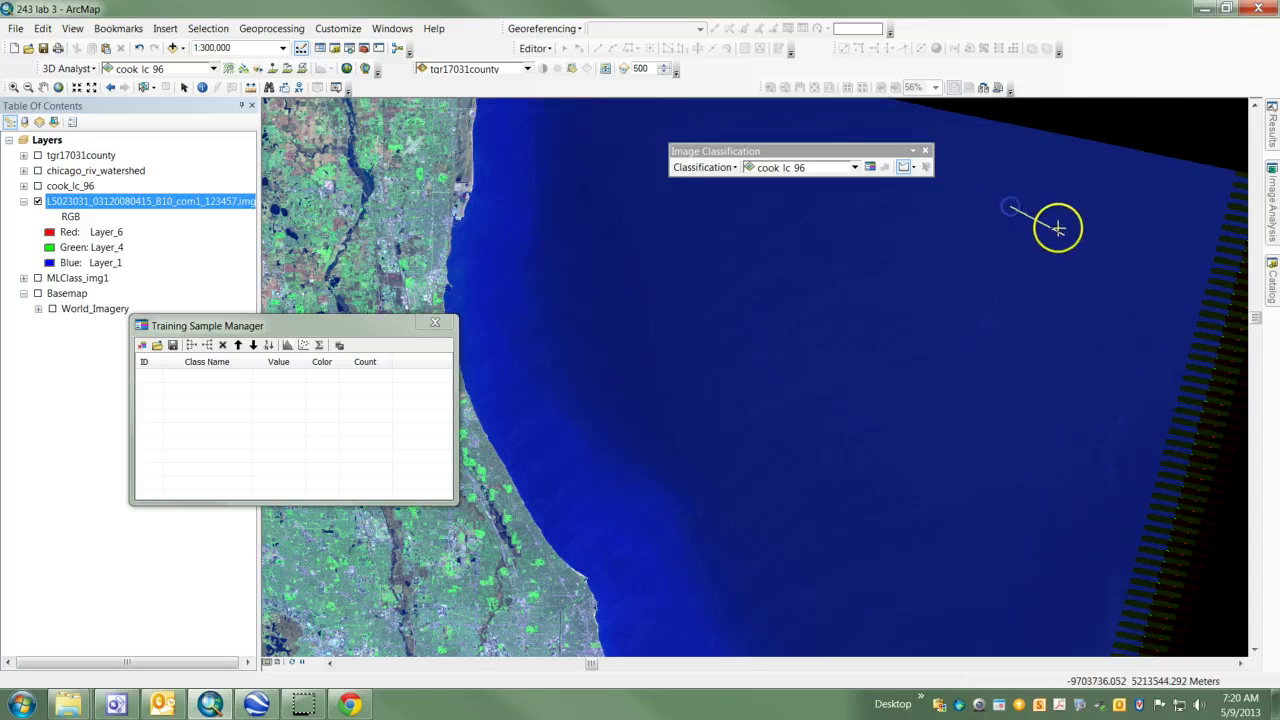
left_click(1011, 207)
left_click(1103, 266)
left_click(1078, 325)
left_click(1046, 346)
left_click(997, 325)
double_click(986, 267)
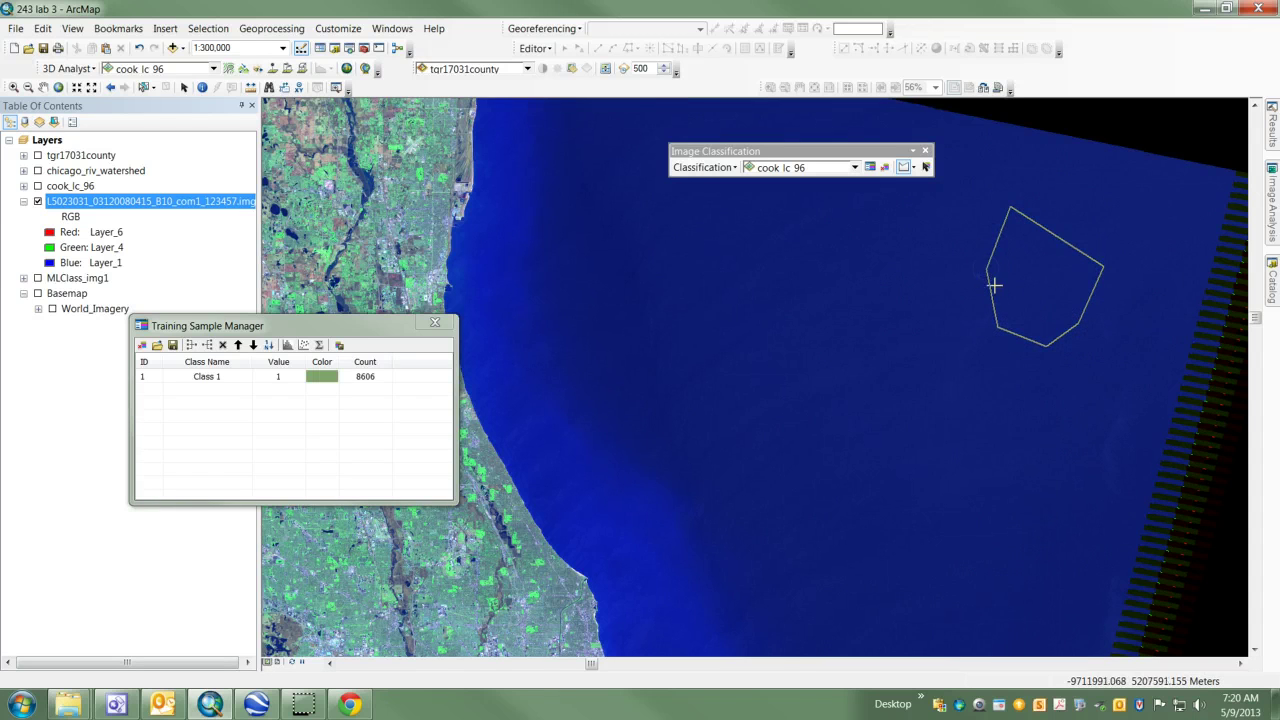
double_click(228, 377)
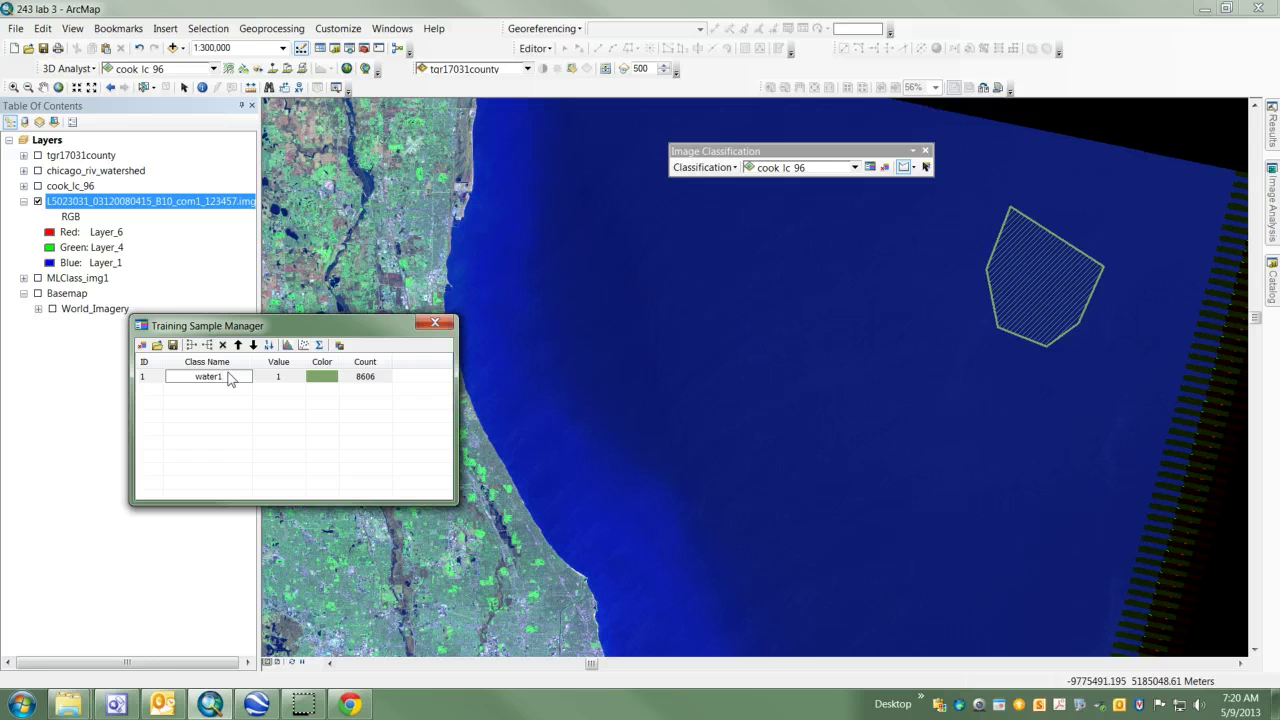
key("Return")
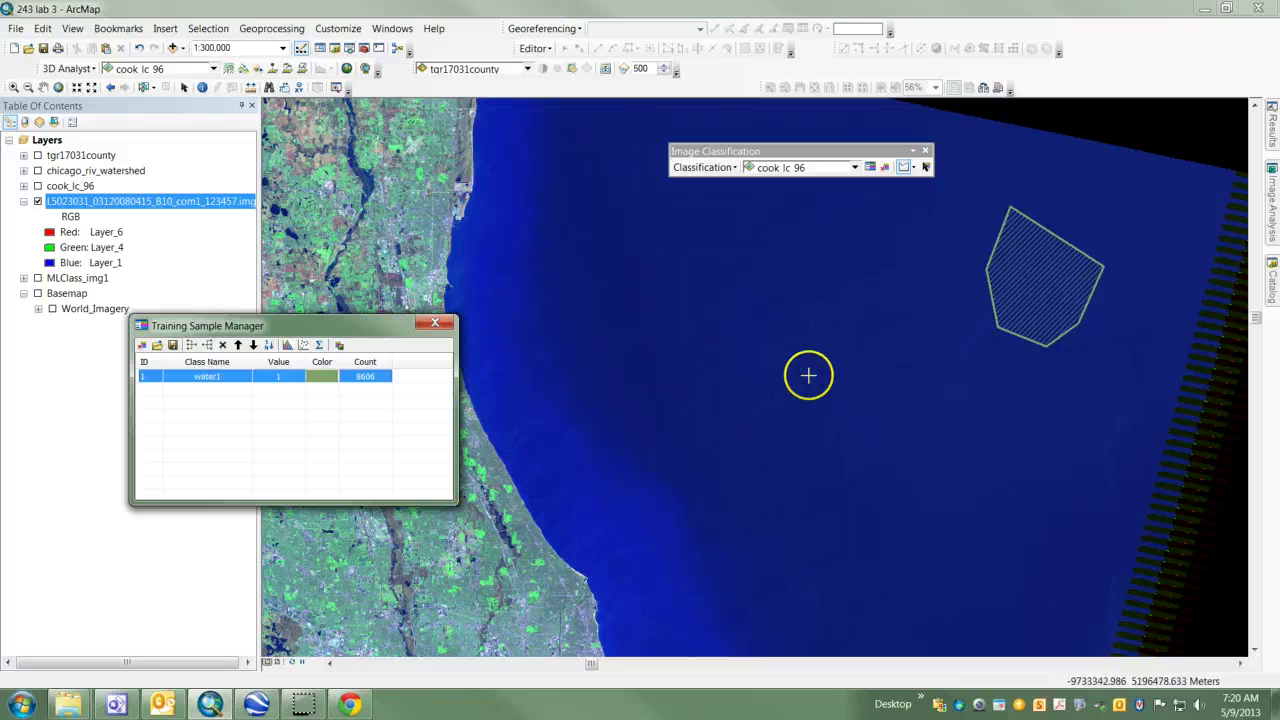
Outline a small nearshore water sample and rename Class 2 to 'water2'.
left_click(651, 483)
left_click(677, 506)
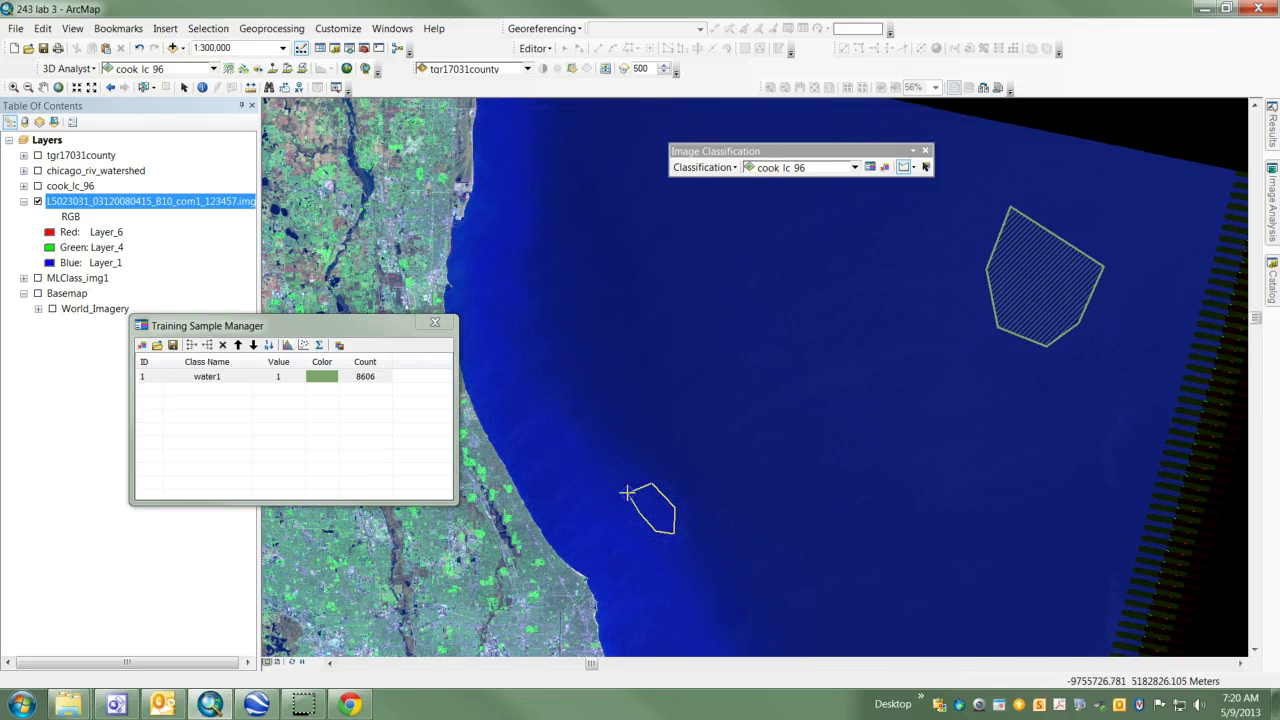
double_click(627, 492)
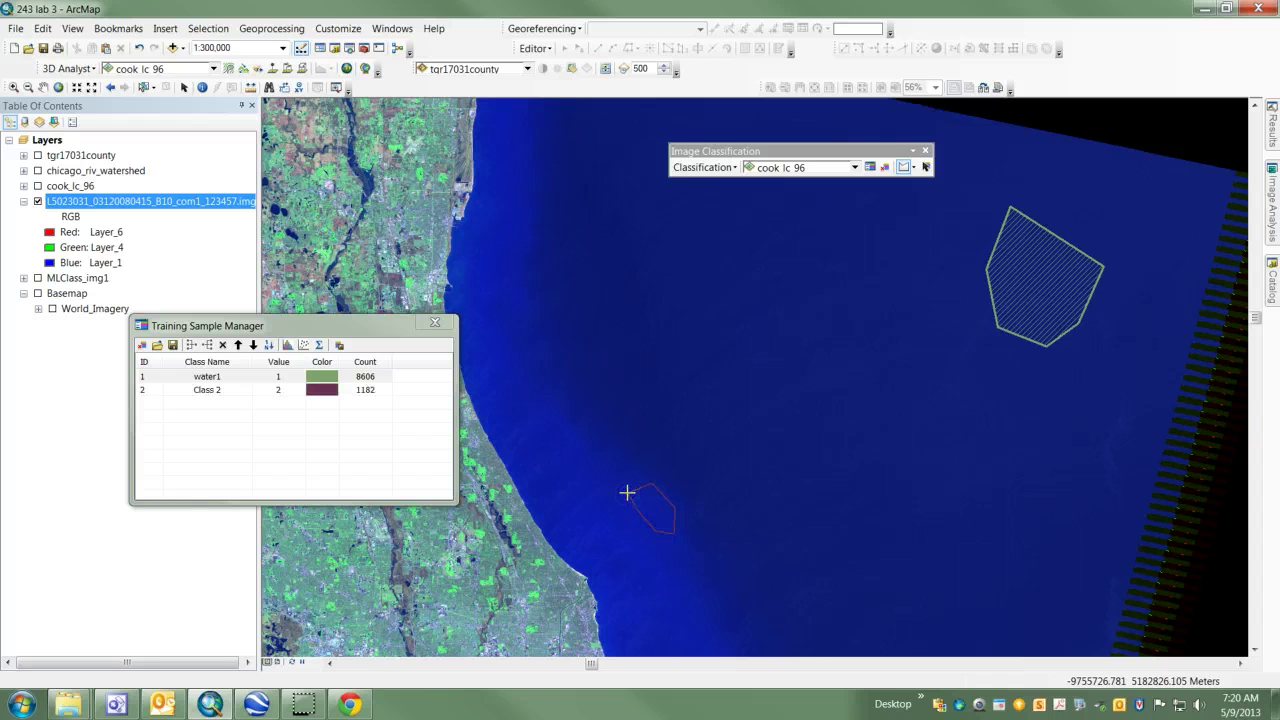
left_click(223, 392)
left_click(225, 393)
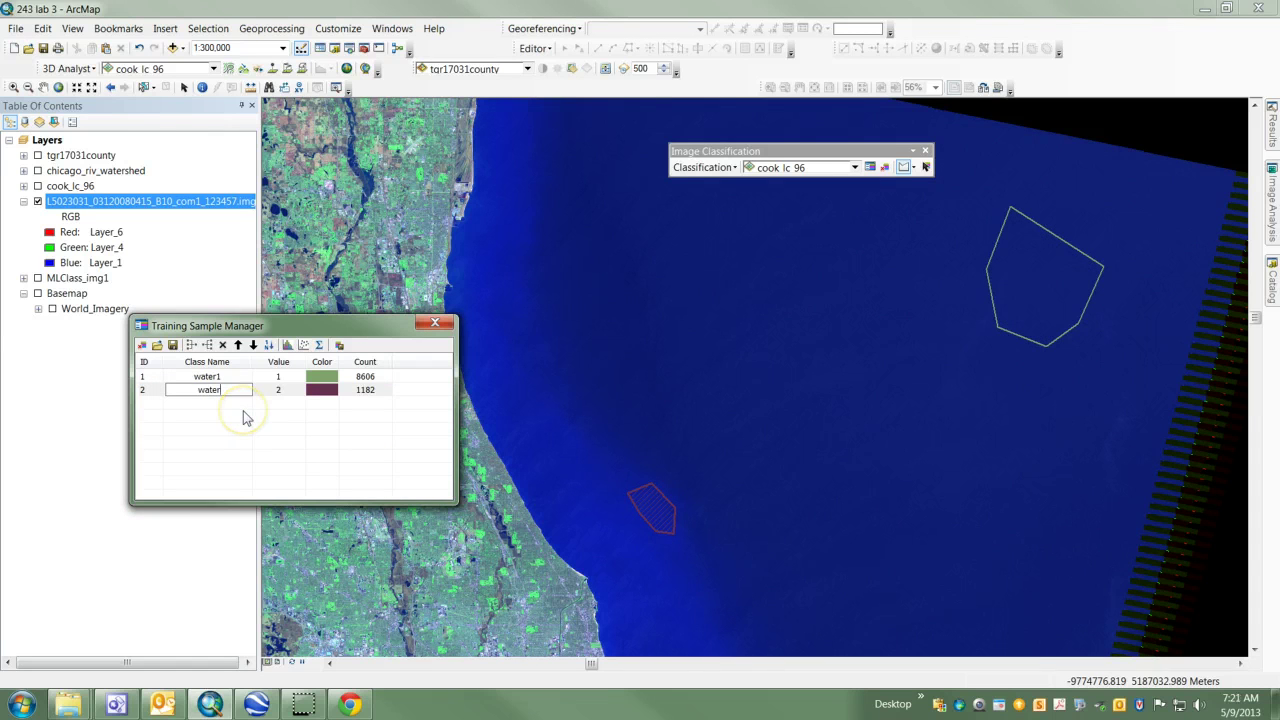
key("Return")
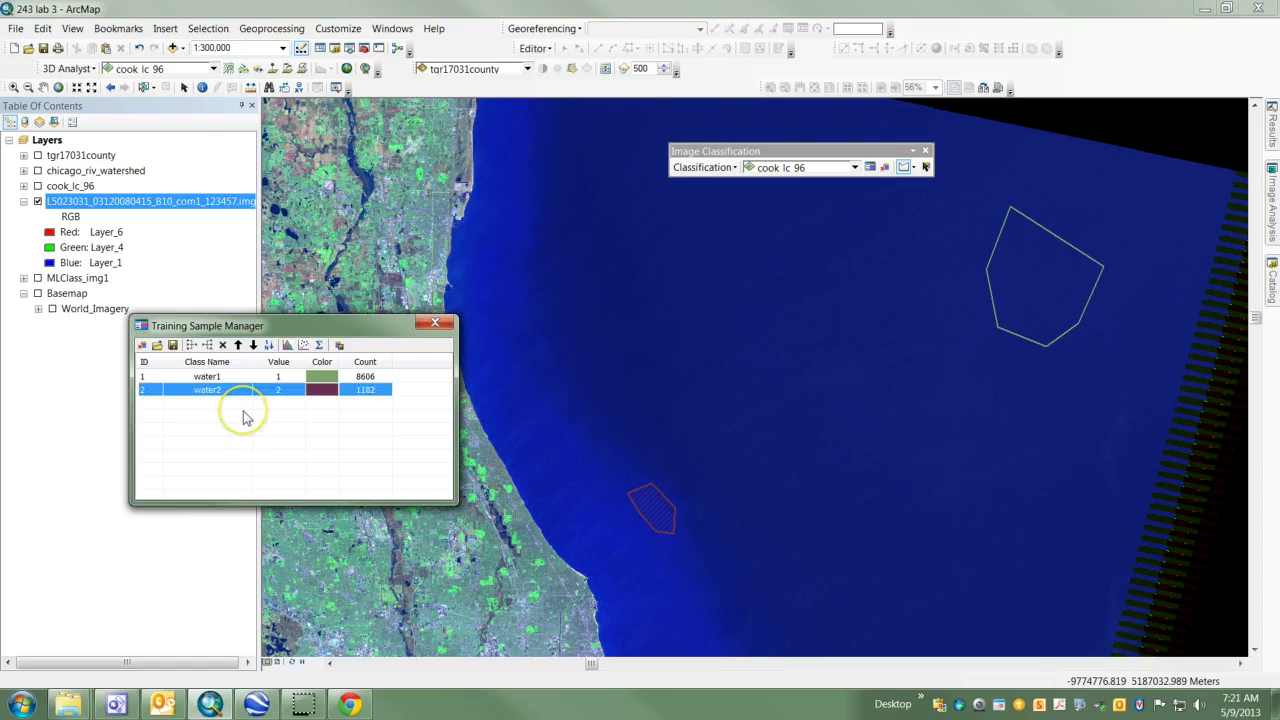
Outline another water sample along the shoreline and rename Class 3 to 'water3'.
left_click(497, 196)
left_click(500, 223)
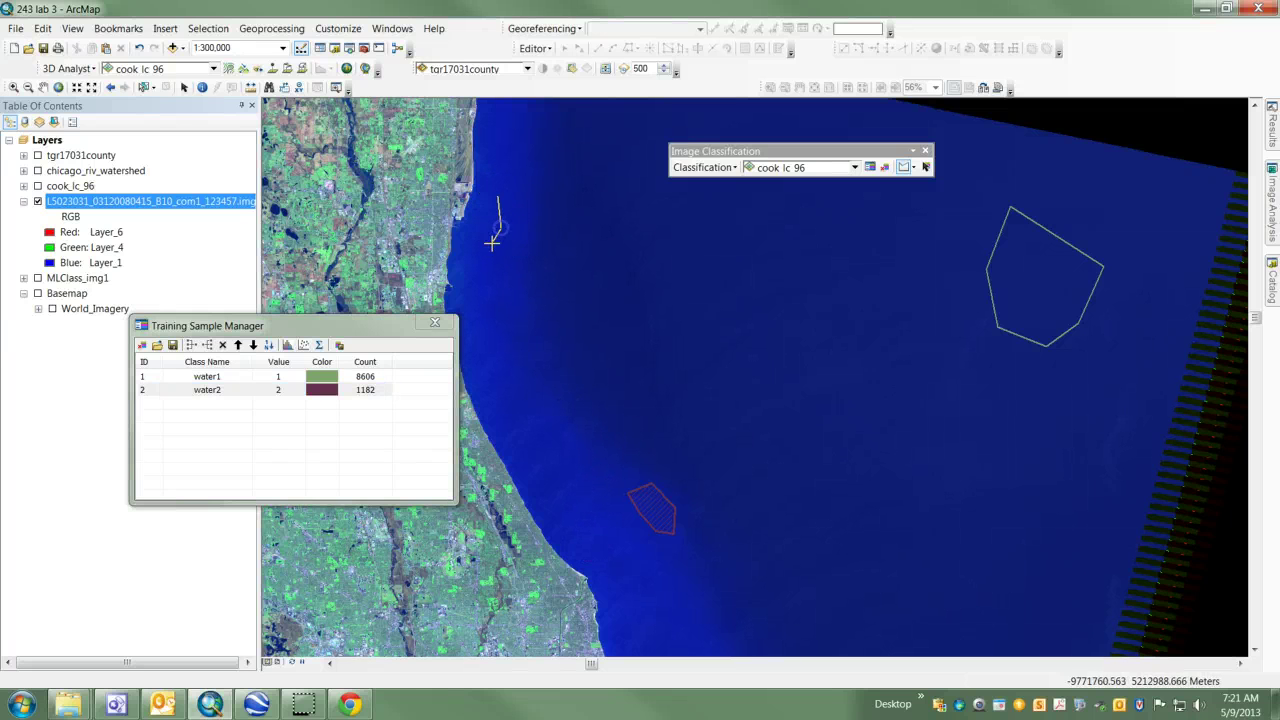
left_click(487, 250)
left_click(468, 250)
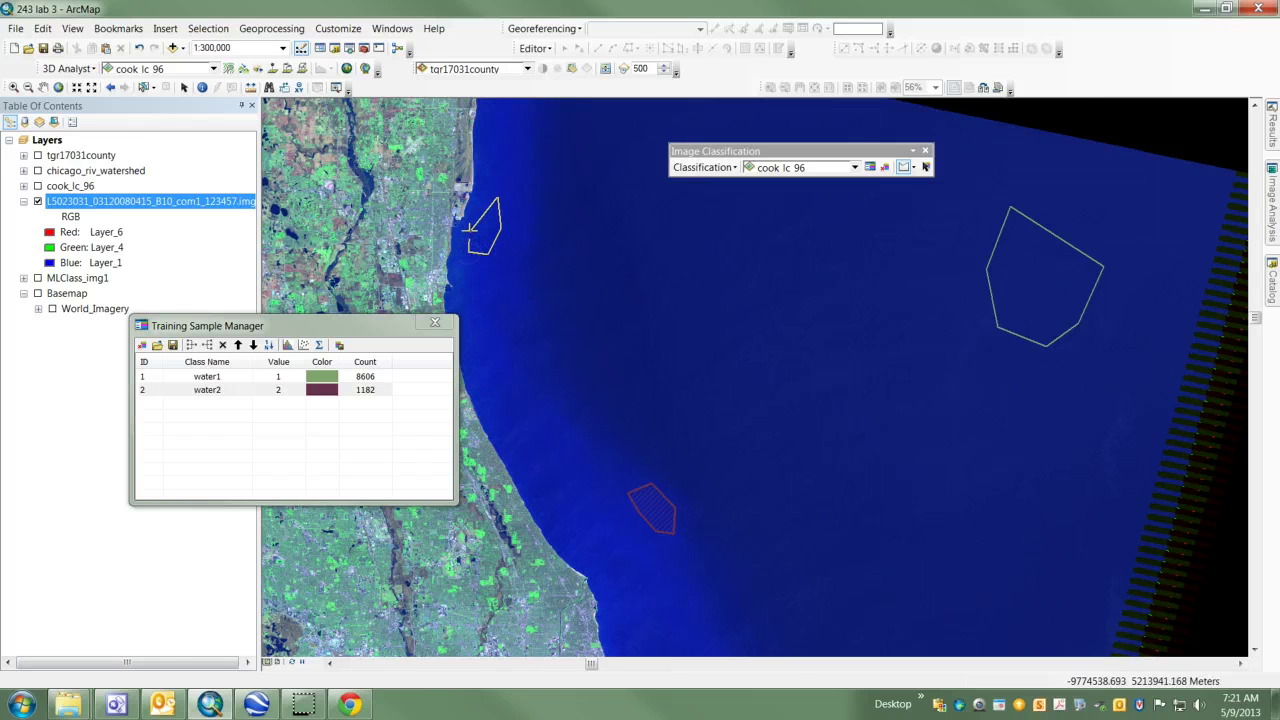
left_click(469, 226)
double_click(478, 205)
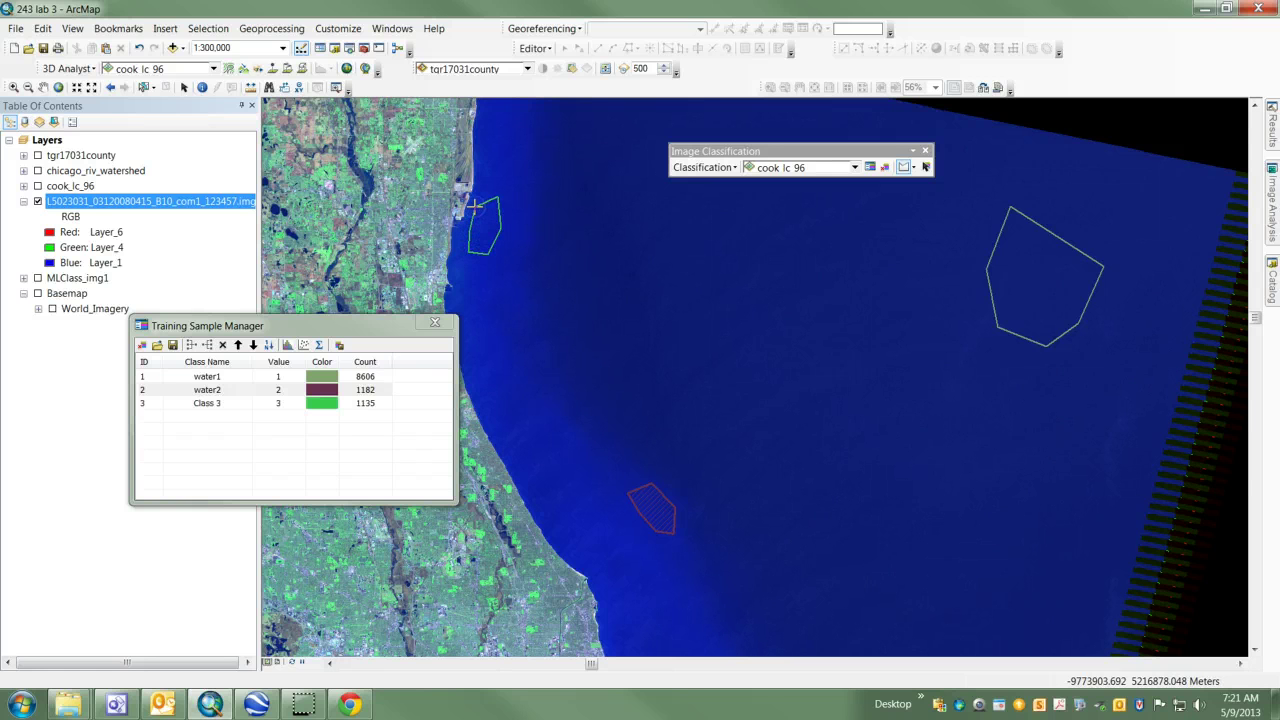
double_click(237, 404)
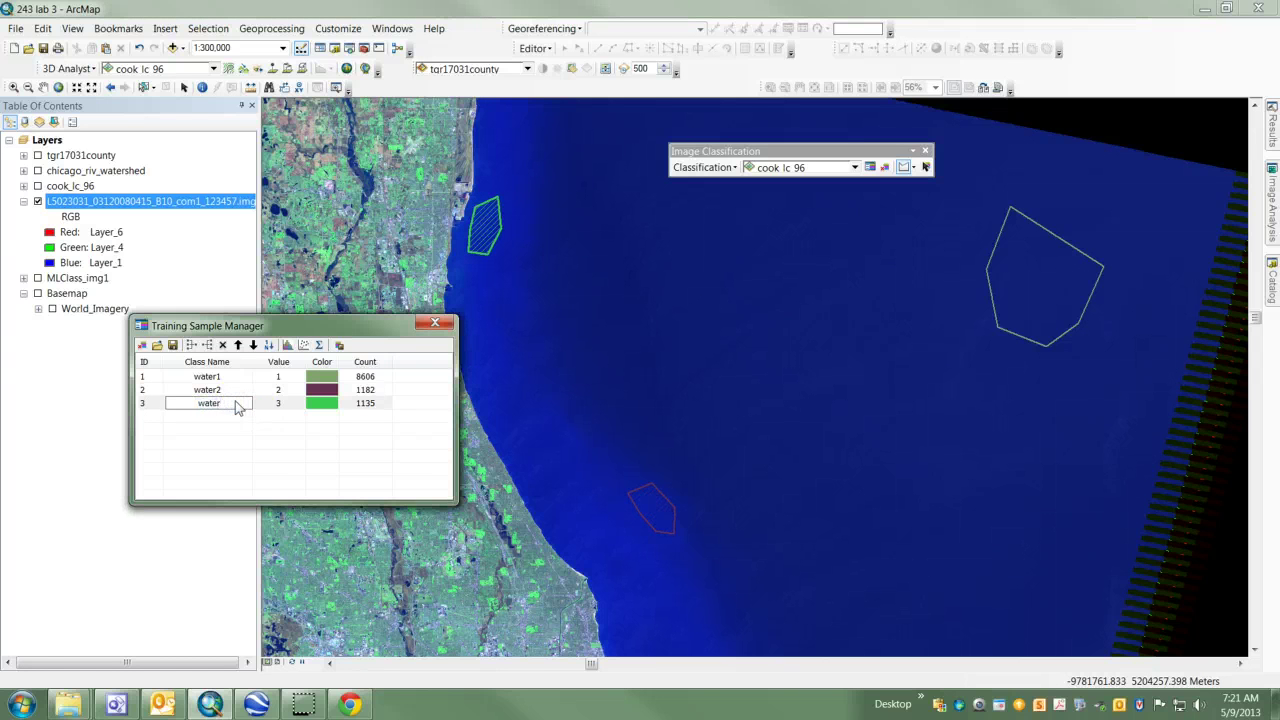
key("Return")
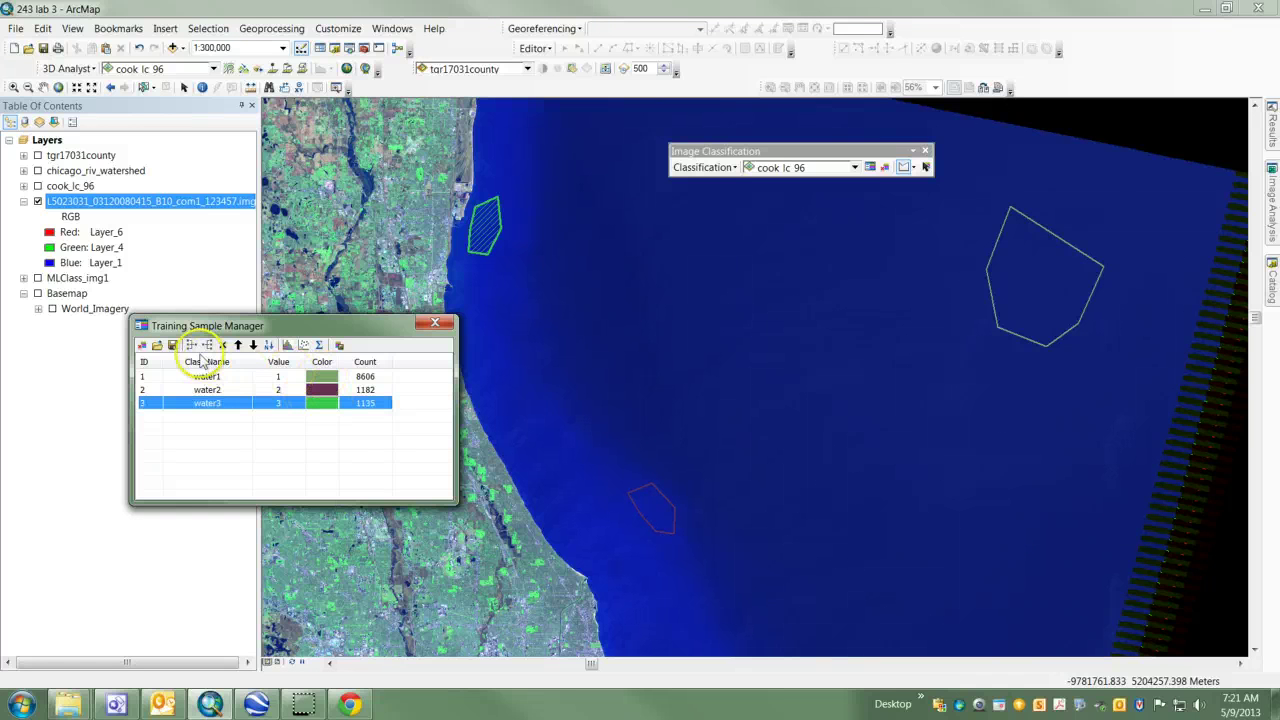
Save the training samples as shapefile 'cook_lc_08' in the 4-15-2008 chicago tm5 folder.
left_click(172, 346)
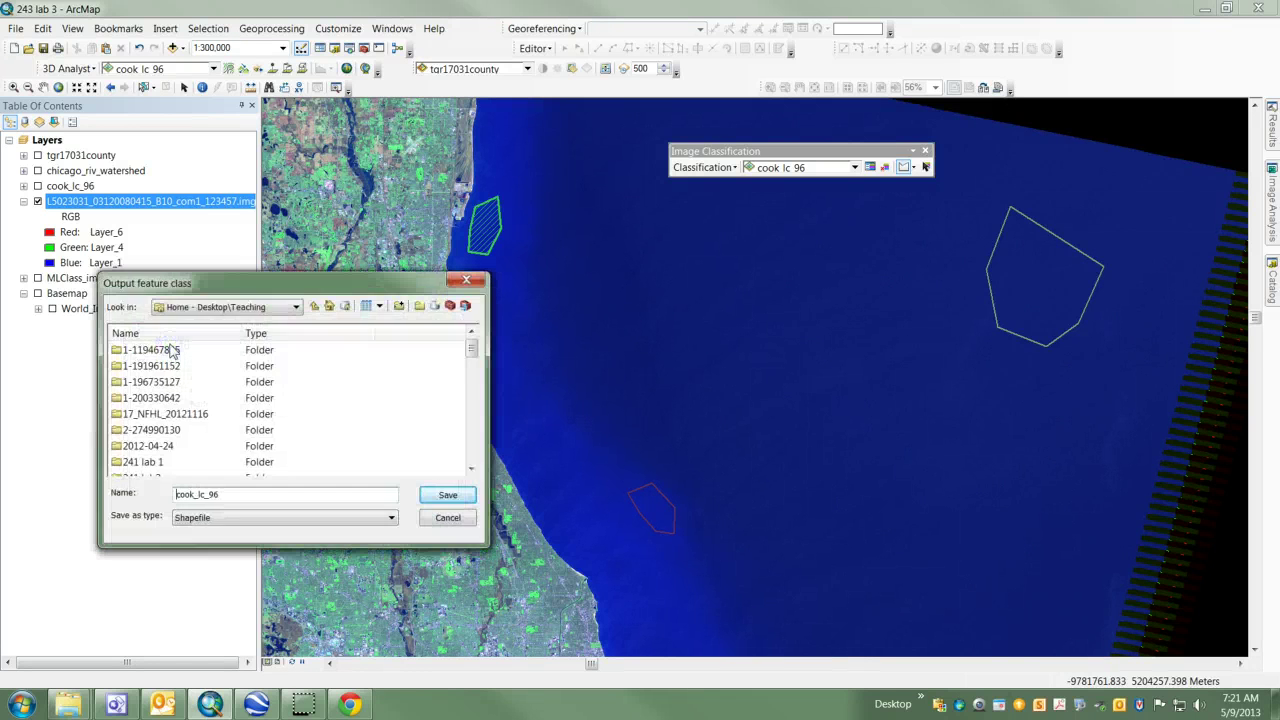
left_click(471, 452)
left_click(471, 452)
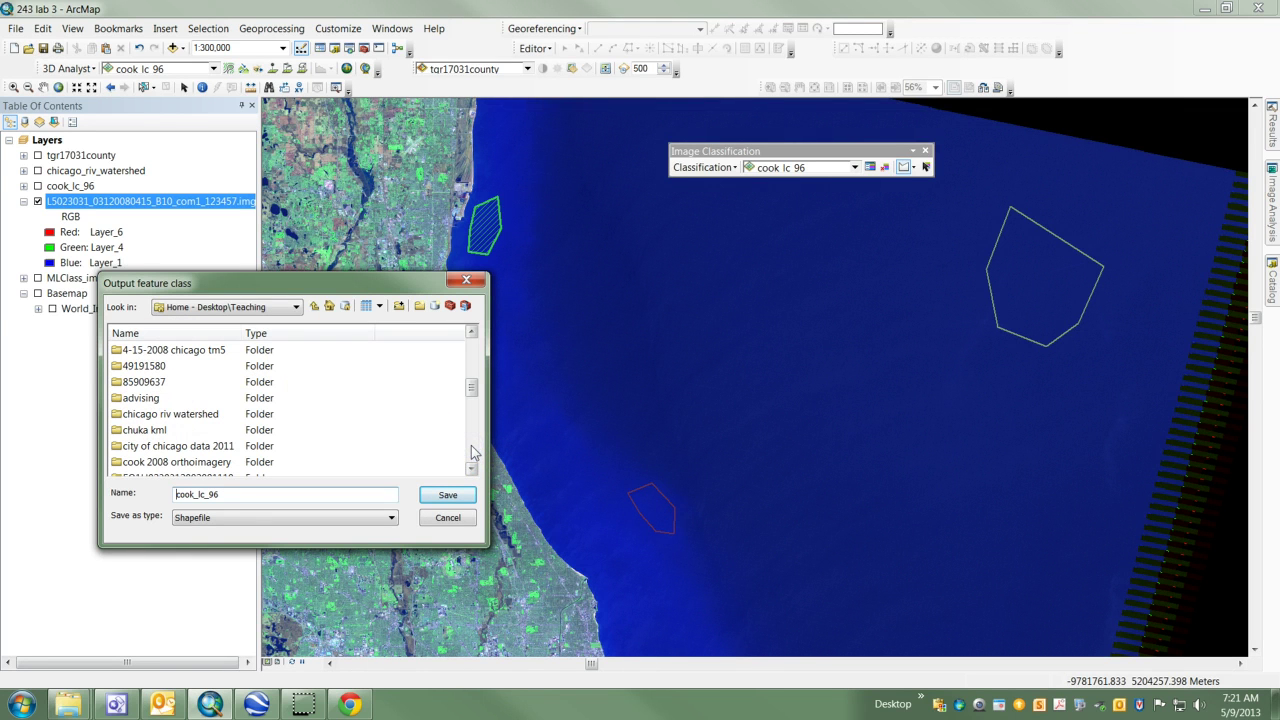
double_click(206, 349)
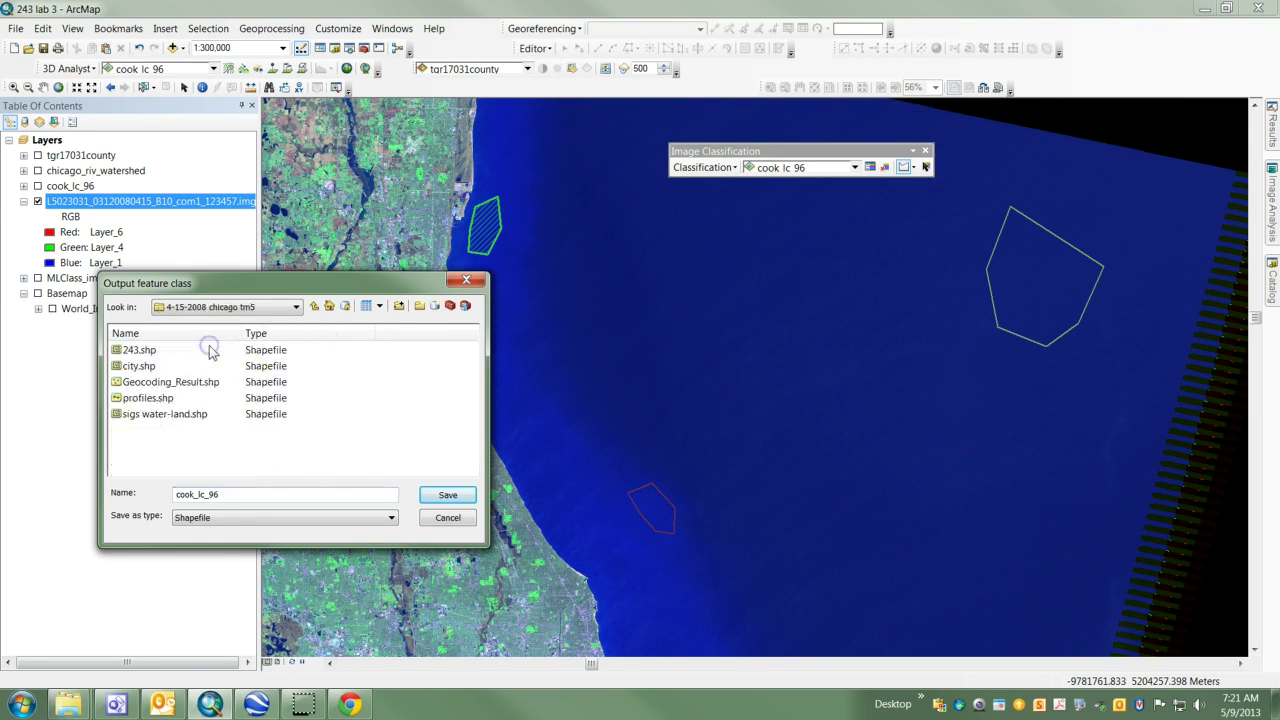
left_click(237, 495)
left_click_drag(238, 495, 172, 494)
key("Return")
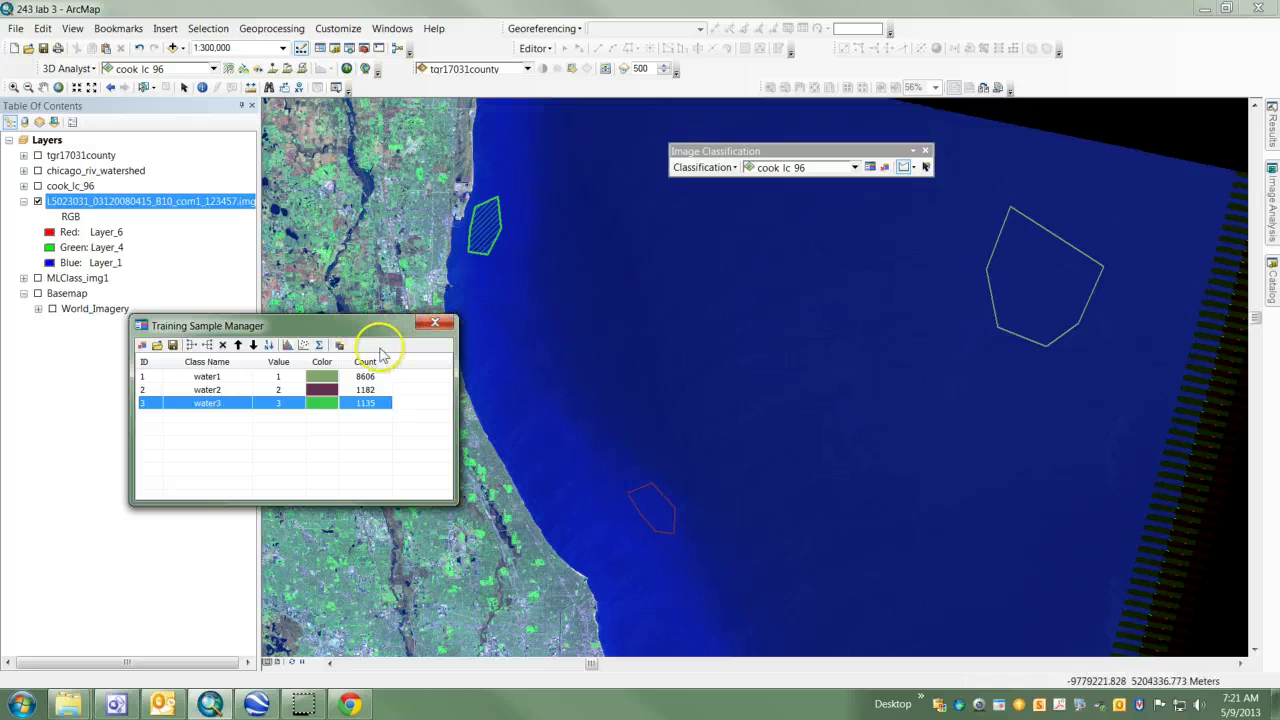
Switch to Chrome to view the GEO 243 lab's list of 14 land-cover classes.
left_click(354, 705)
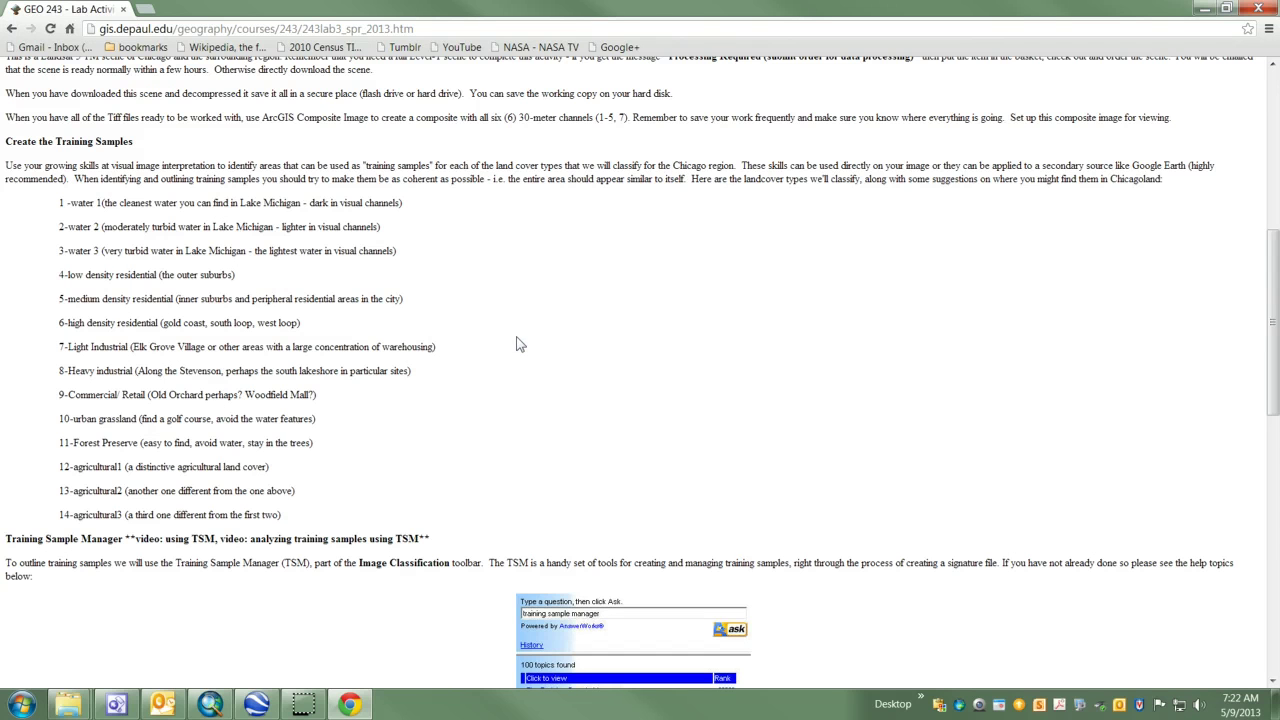
Return to ArcMap and pan over the suburbs west of the lake.
key("alt+Tab")
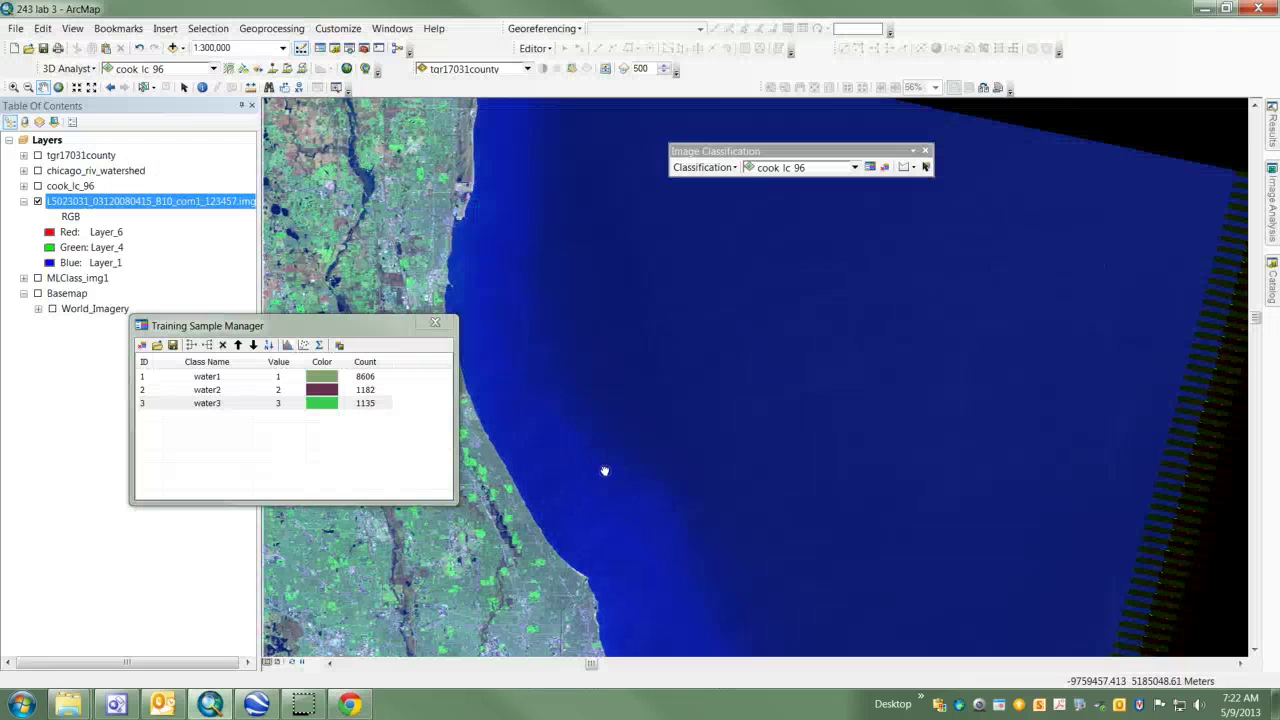
left_click_drag(626, 460, 857, 400)
left_click_drag(909, 440, 950, 371)
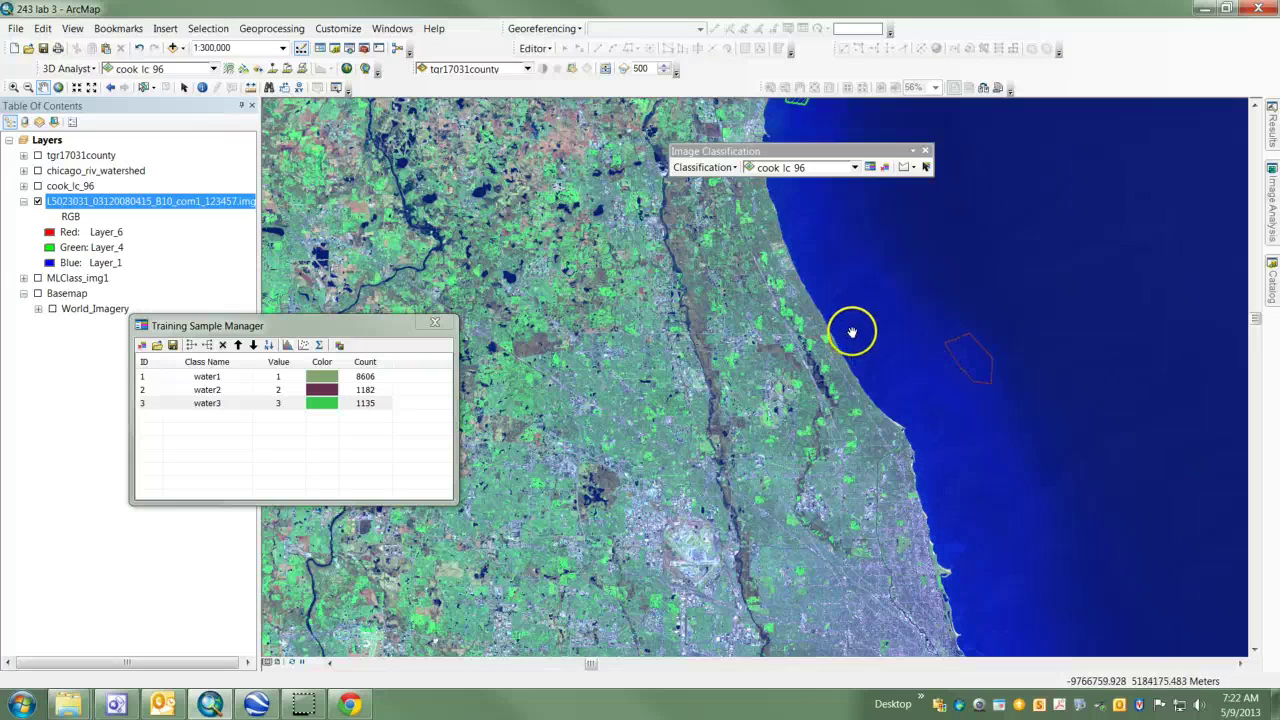
left_click_drag(849, 334, 962, 354)
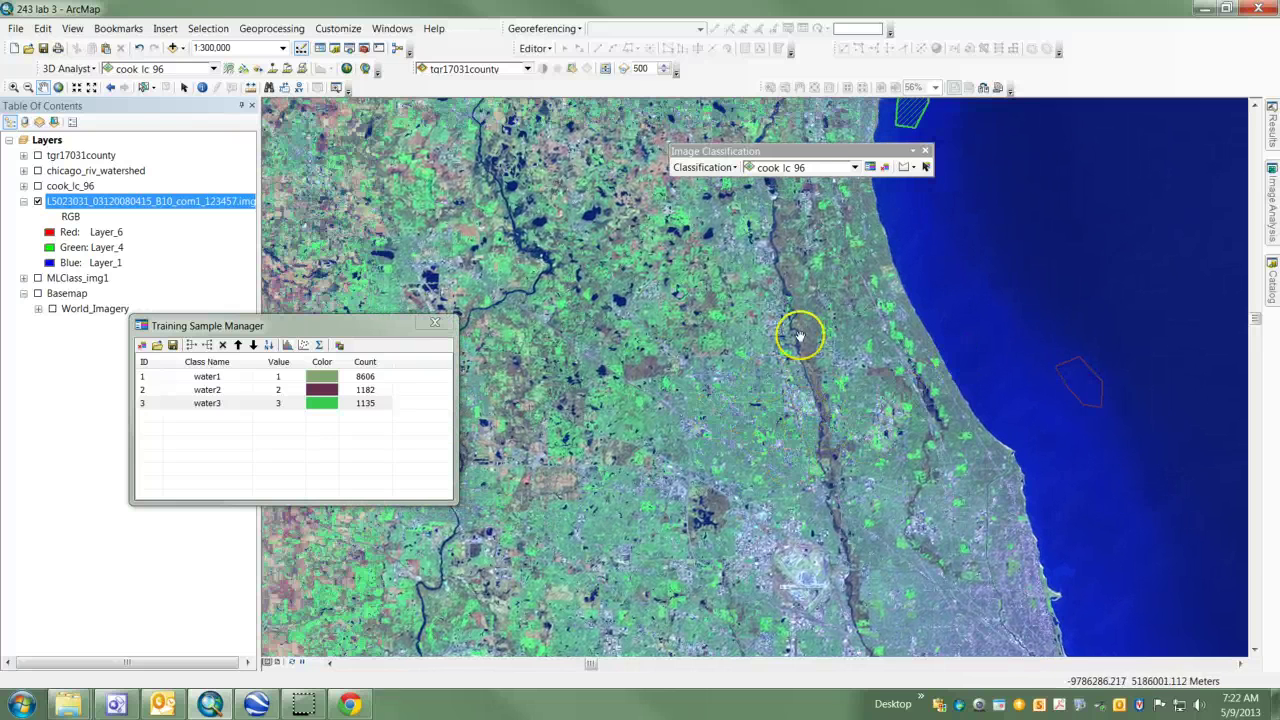
left_click_drag(943, 286, 882, 385)
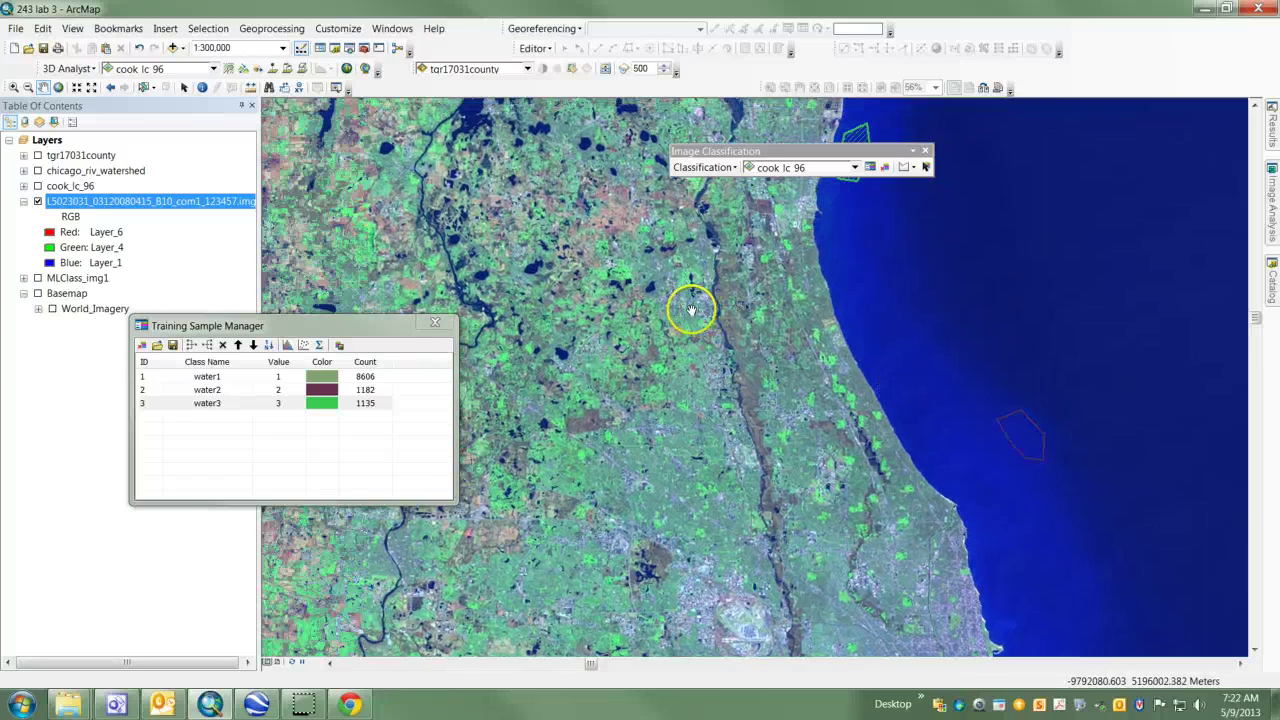
scroll(690, 308, "up", 1)
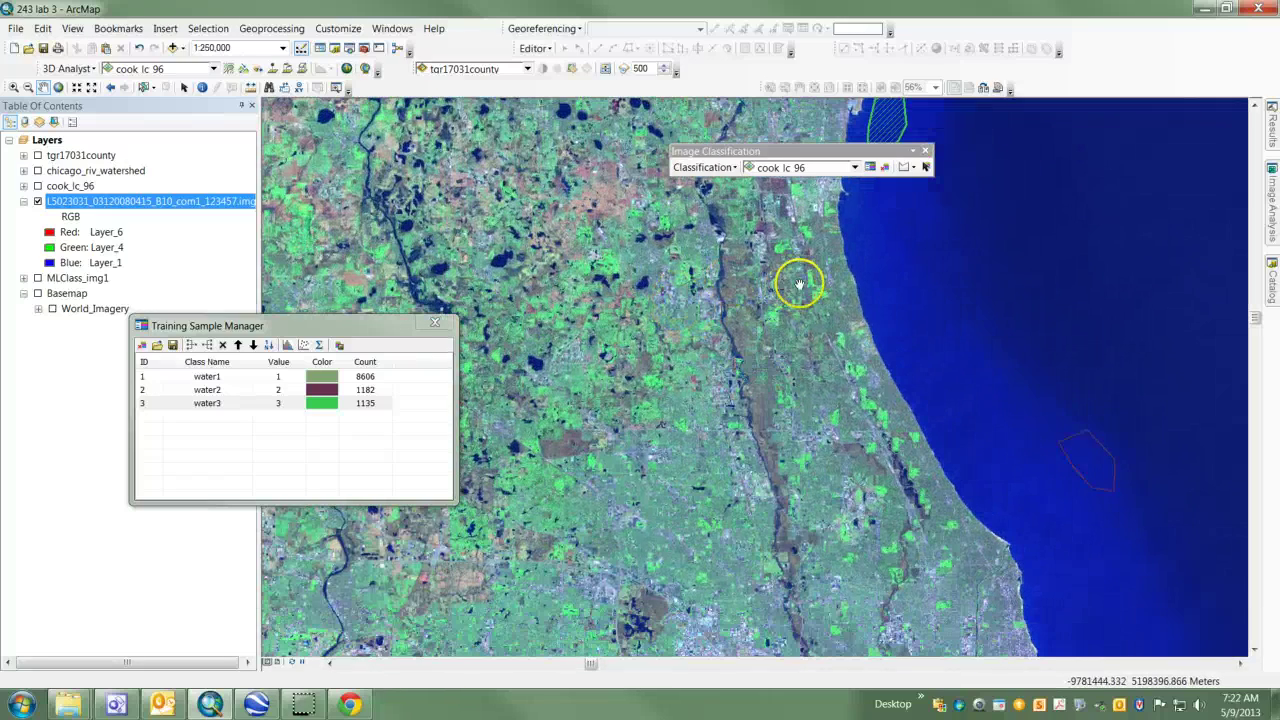
left_click_drag(801, 283, 712, 300)
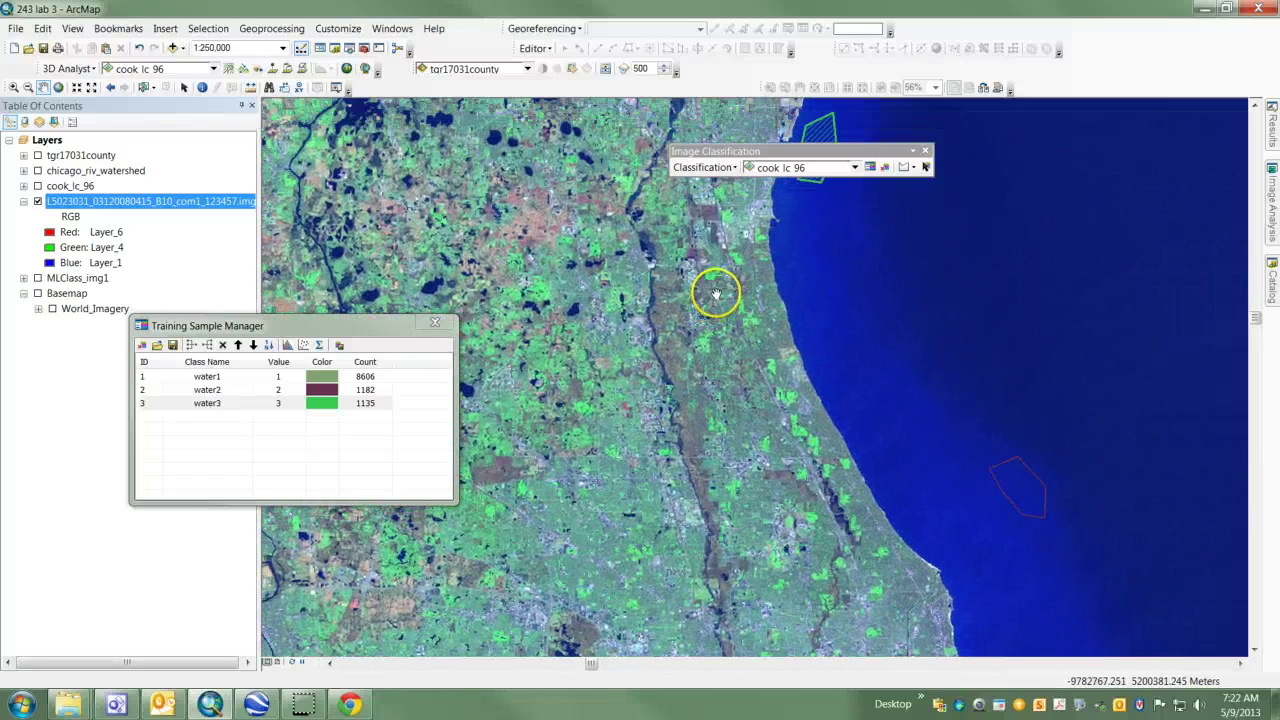
left_click_drag(745, 347, 681, 325)
Zoom to 1:20,000 centred on the bright green grassy patch, nudging the sample manager aside.
scroll(711, 345, "up", 2)
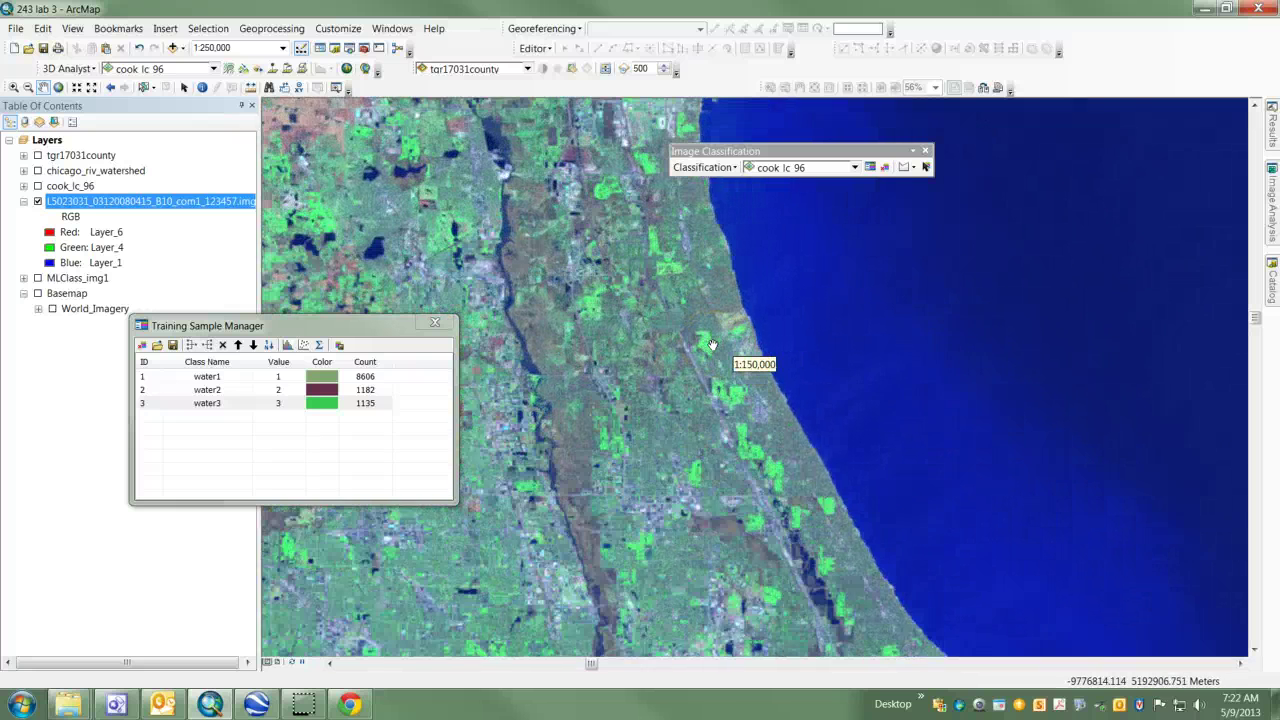
scroll(710, 349, "up", 2)
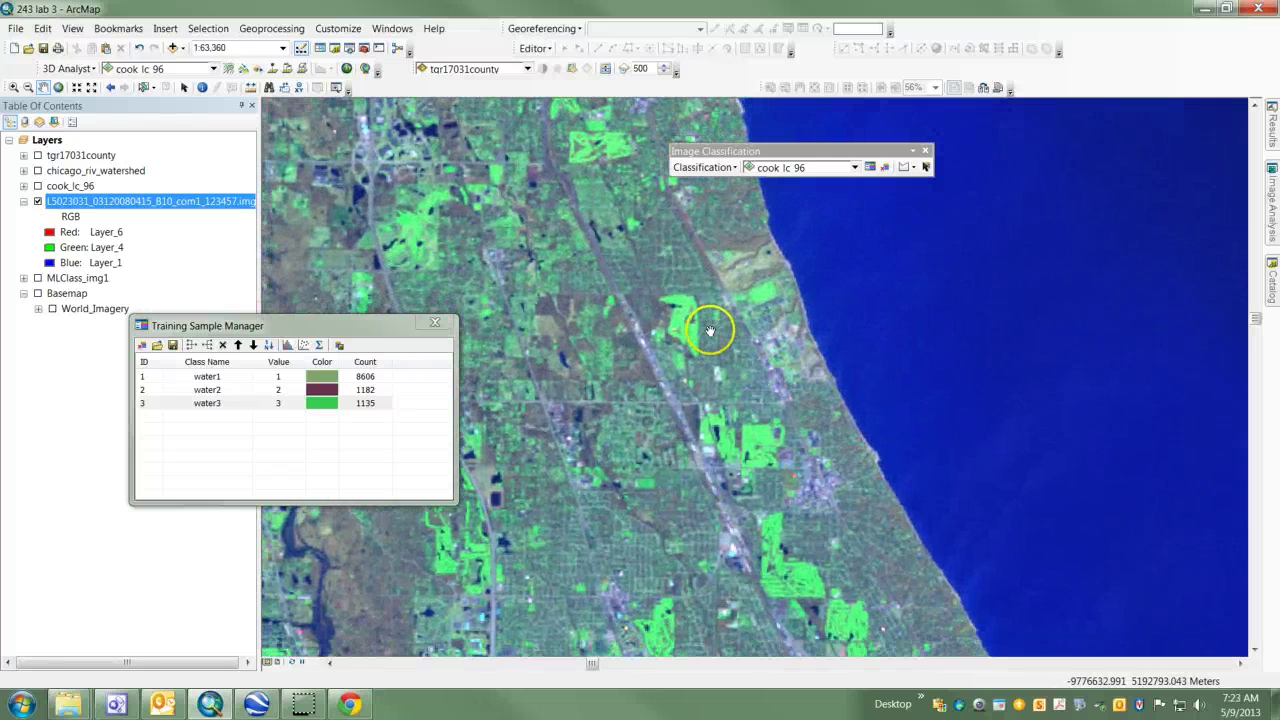
scroll(710, 331, "up", 1)
scroll(705, 320, "up", 2)
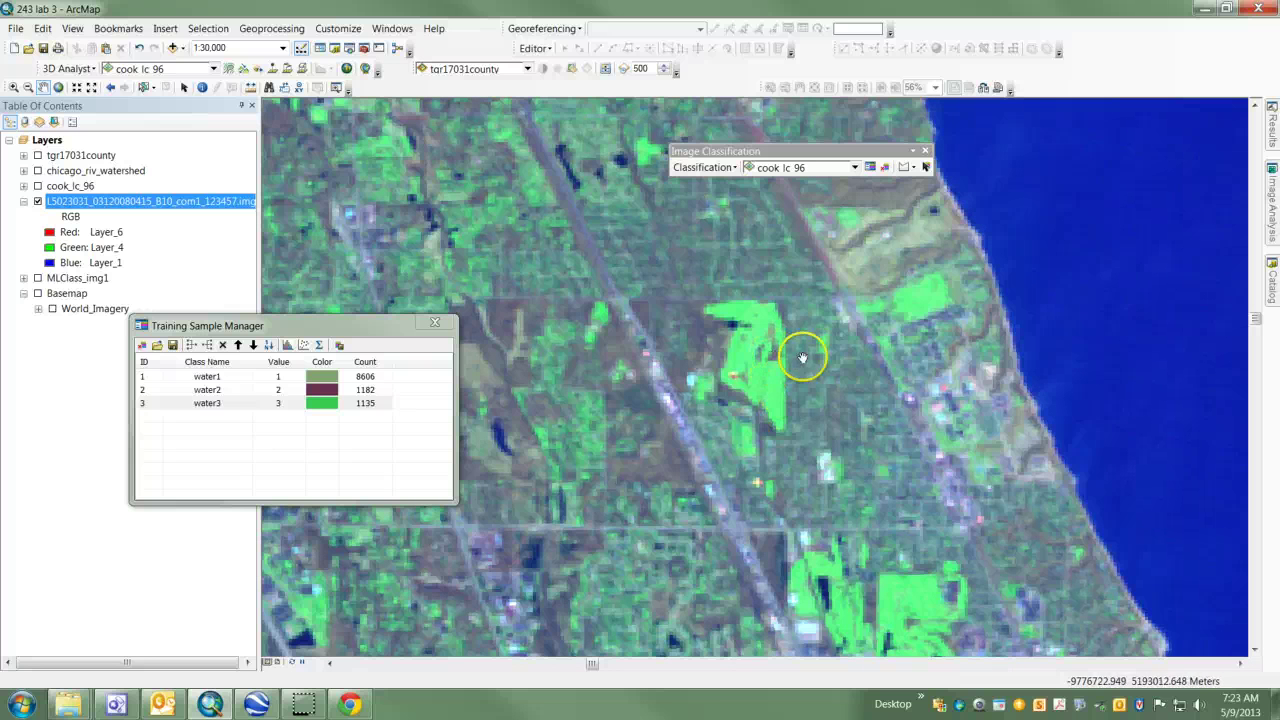
left_click_drag(823, 346, 829, 380)
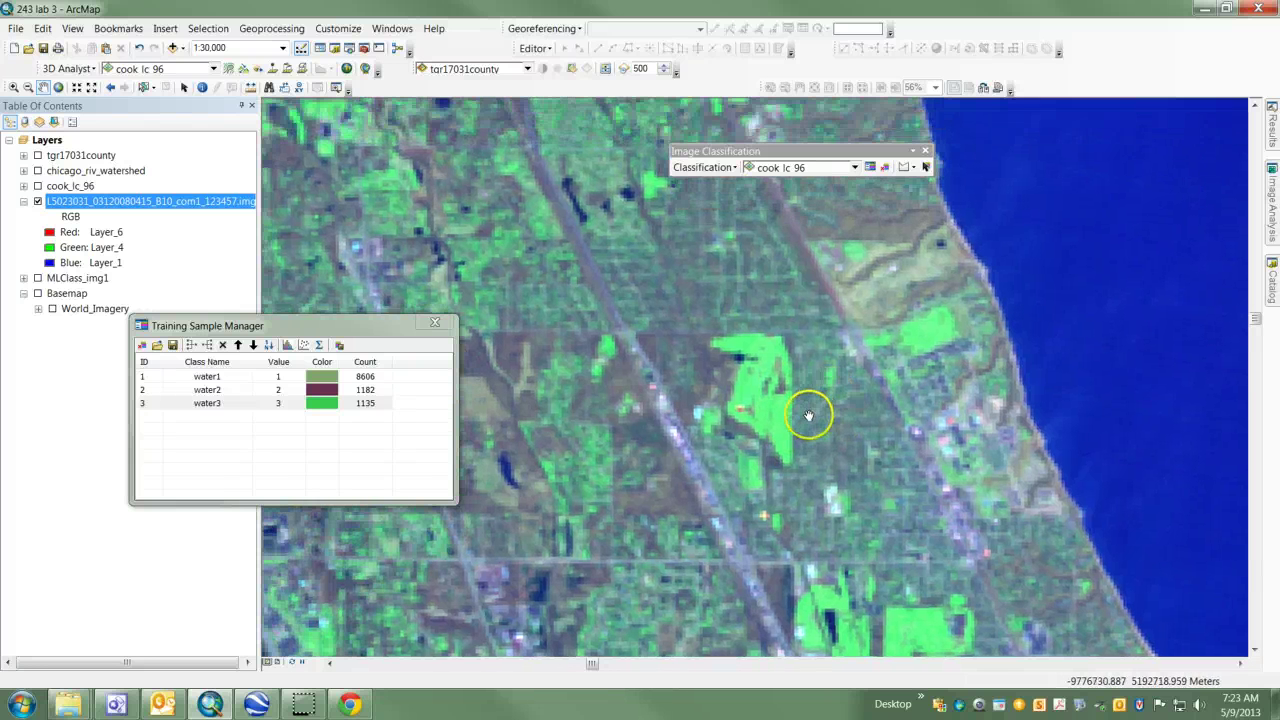
scroll(808, 415, "down", 1)
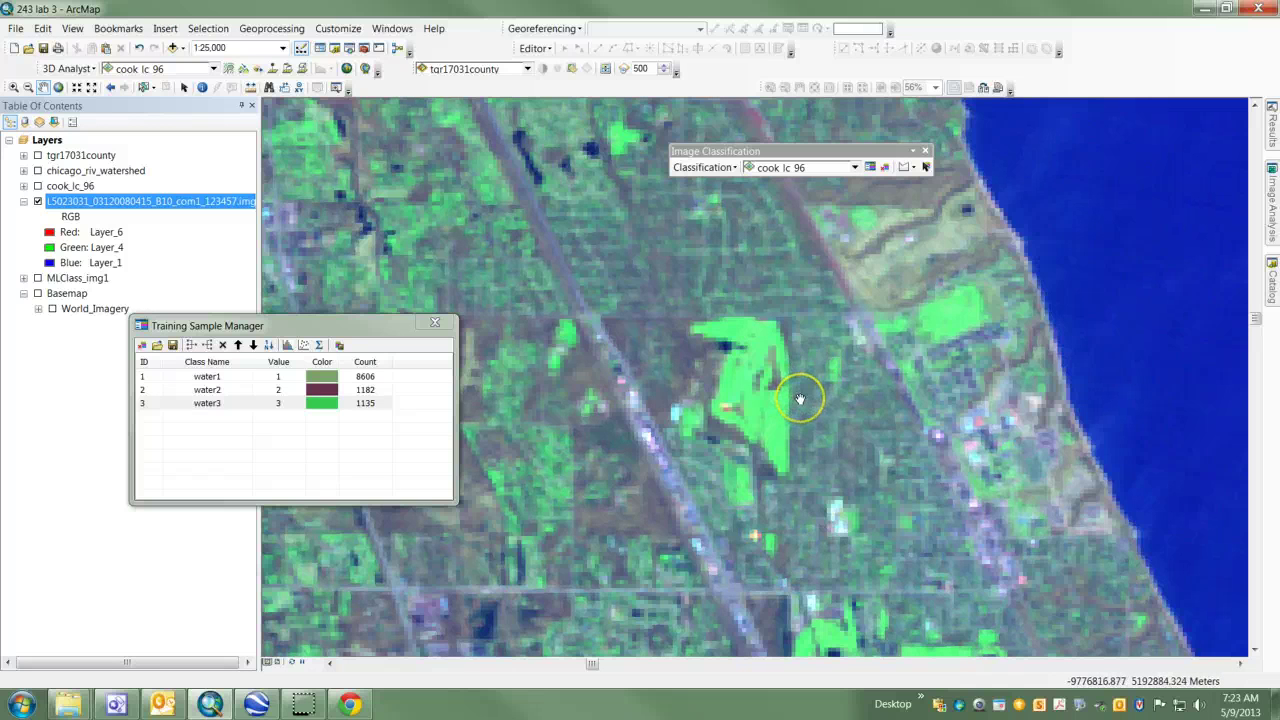
scroll(800, 399, "up", 3)
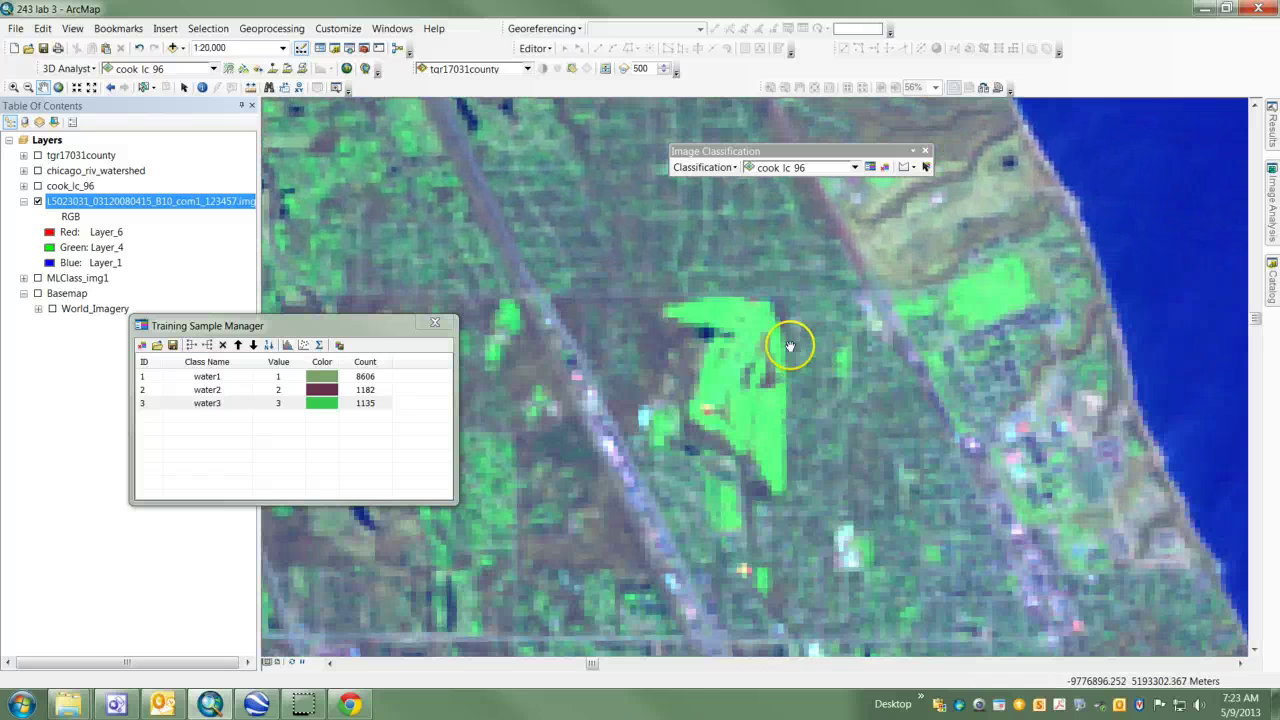
left_click_drag(366, 326, 400, 368)
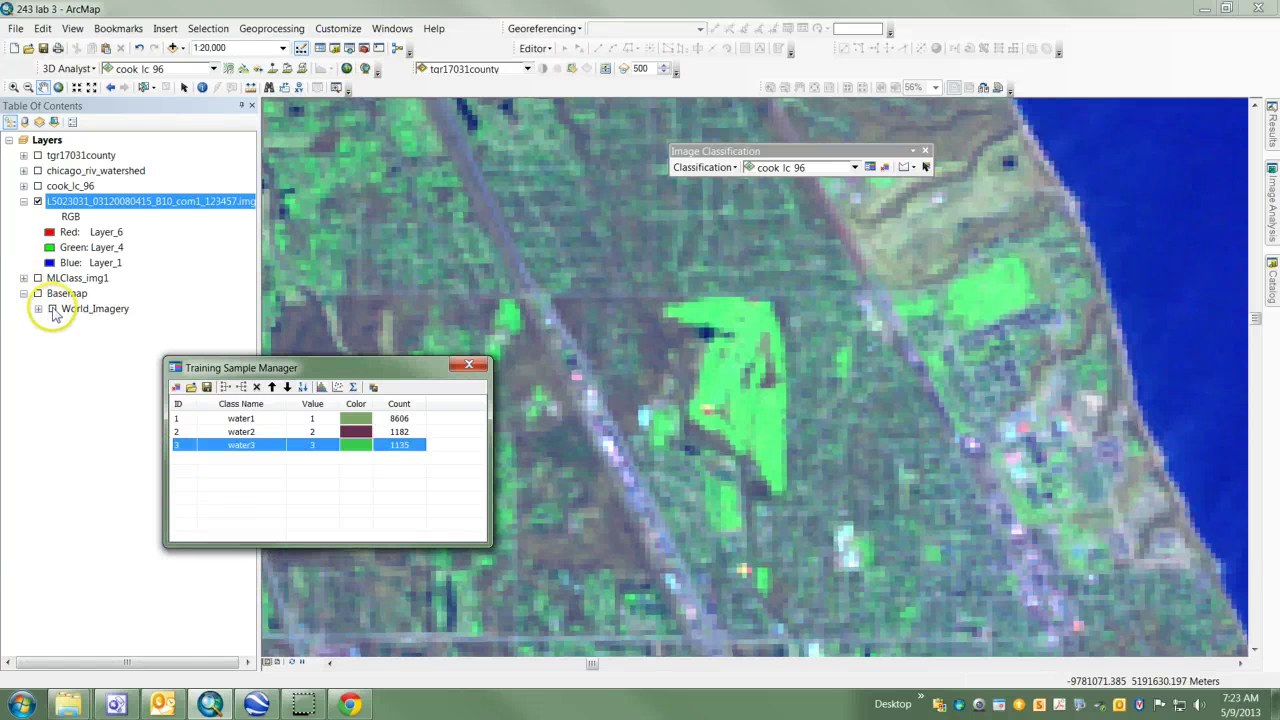
Turn on the World_Imagery basemap and leave the Landsat composite layer unchecked.
left_click(53, 310)
left_click(38, 293)
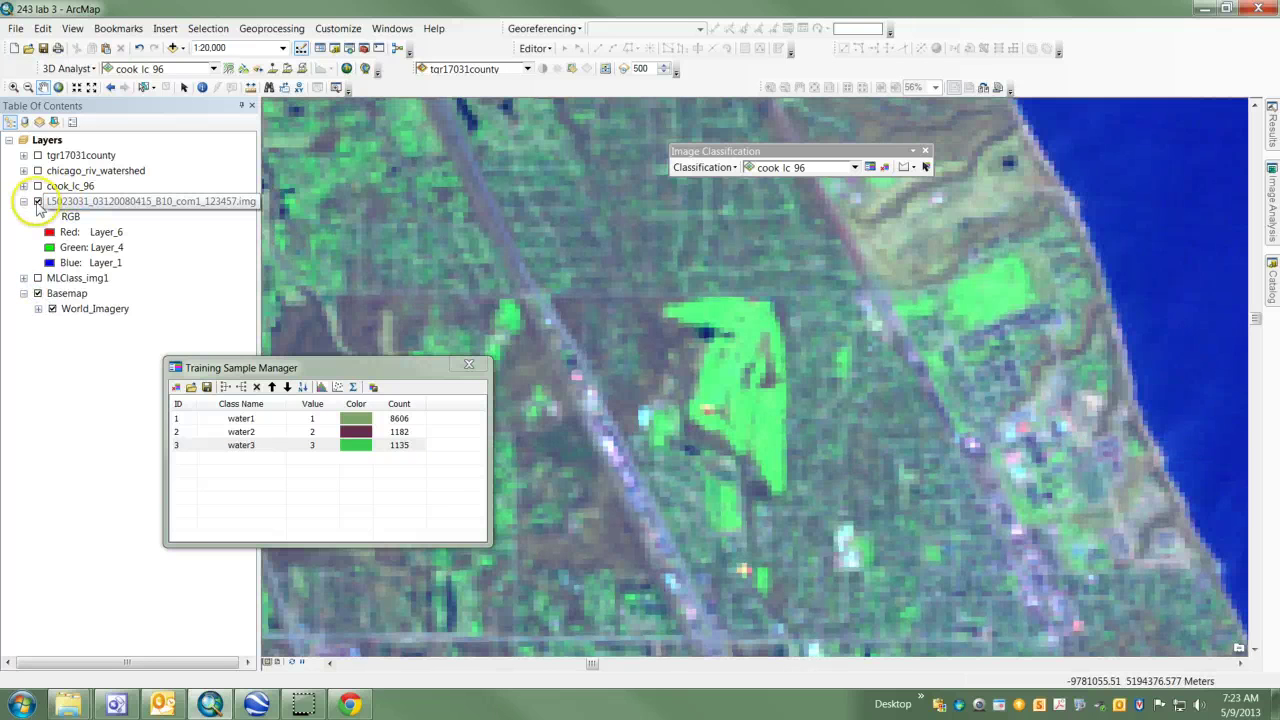
left_click(38, 202)
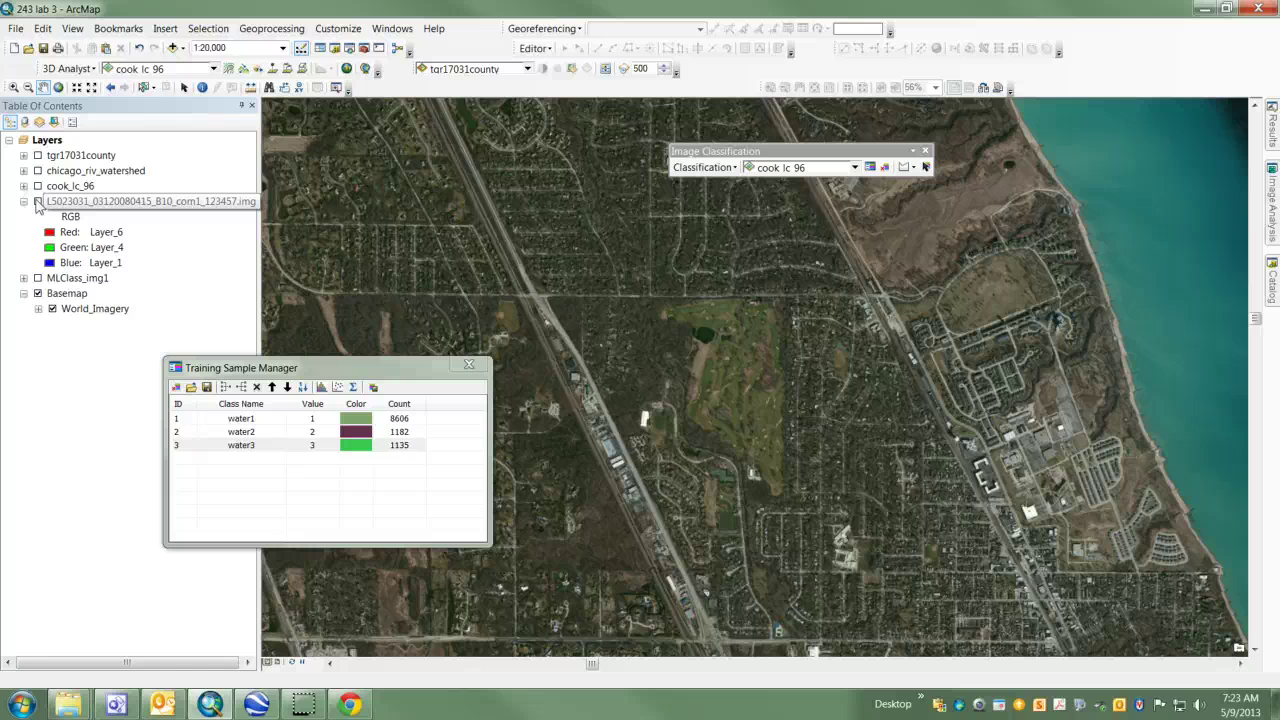
left_click(38, 202)
left_click(38, 202)
left_click(38, 202)
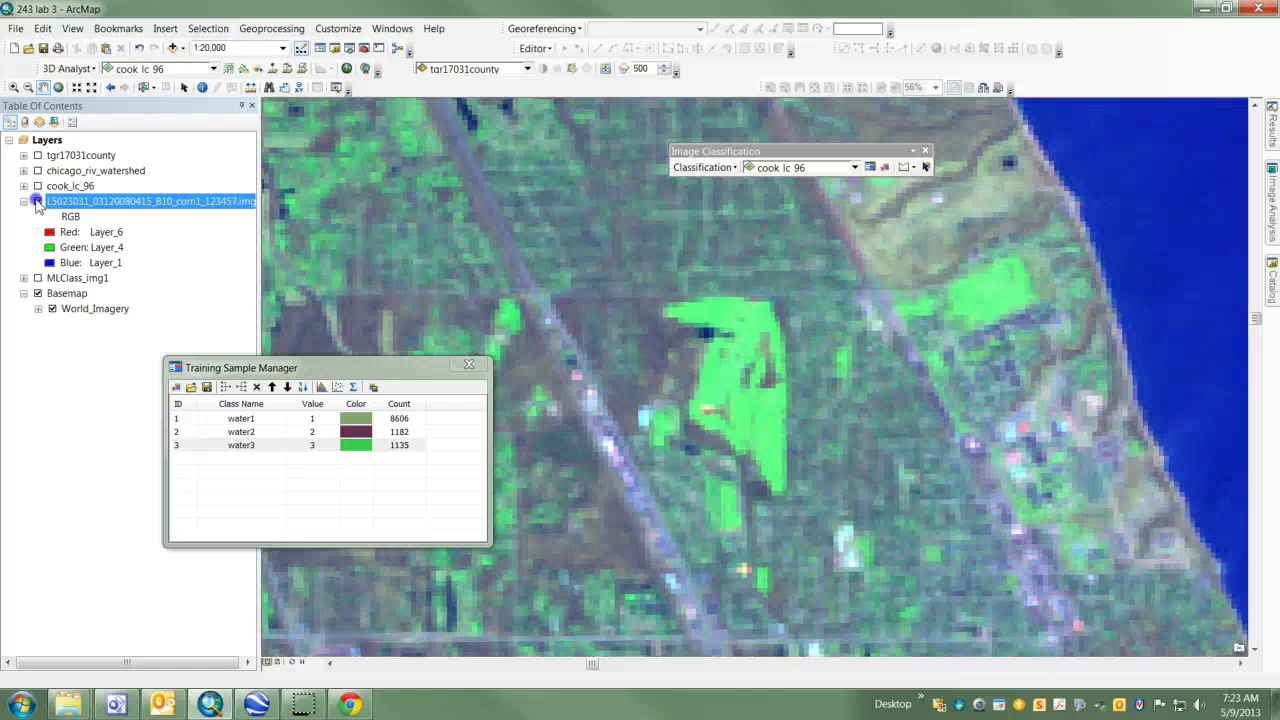
left_click(38, 202)
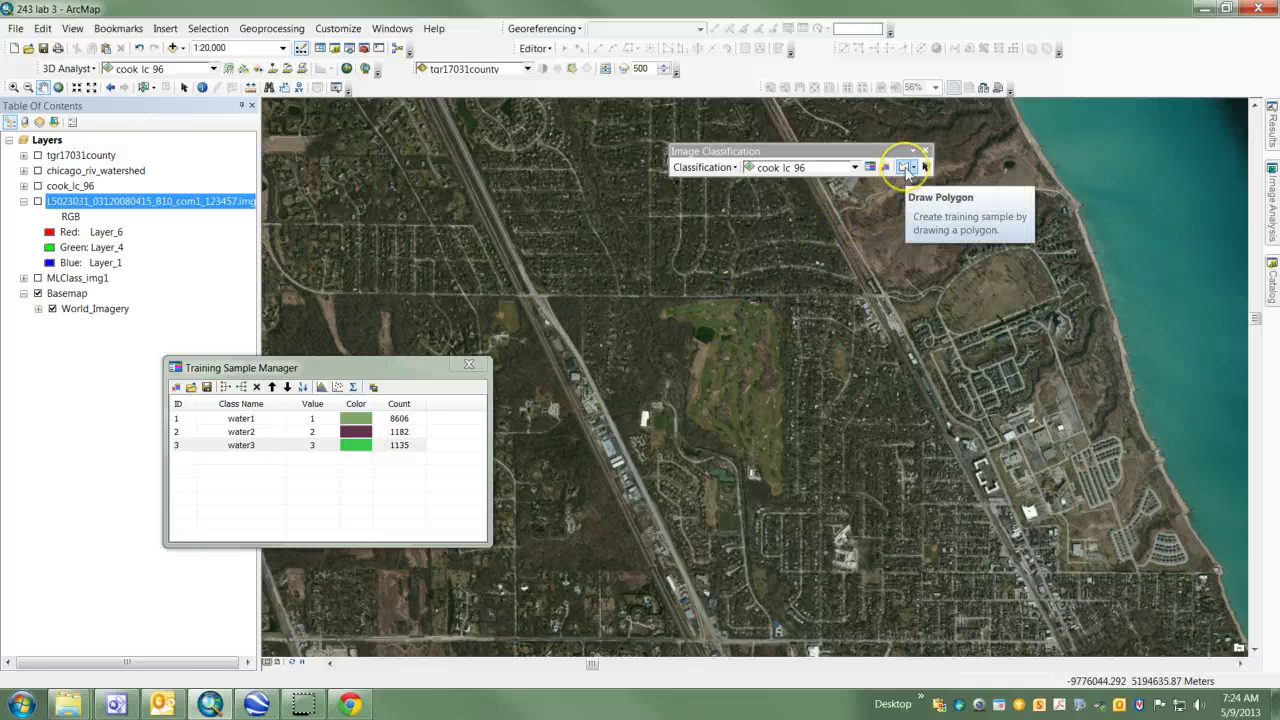
Draw a polygon over the golf course grass, creating Class 4 with 17 pixels.
left_click(905, 168)
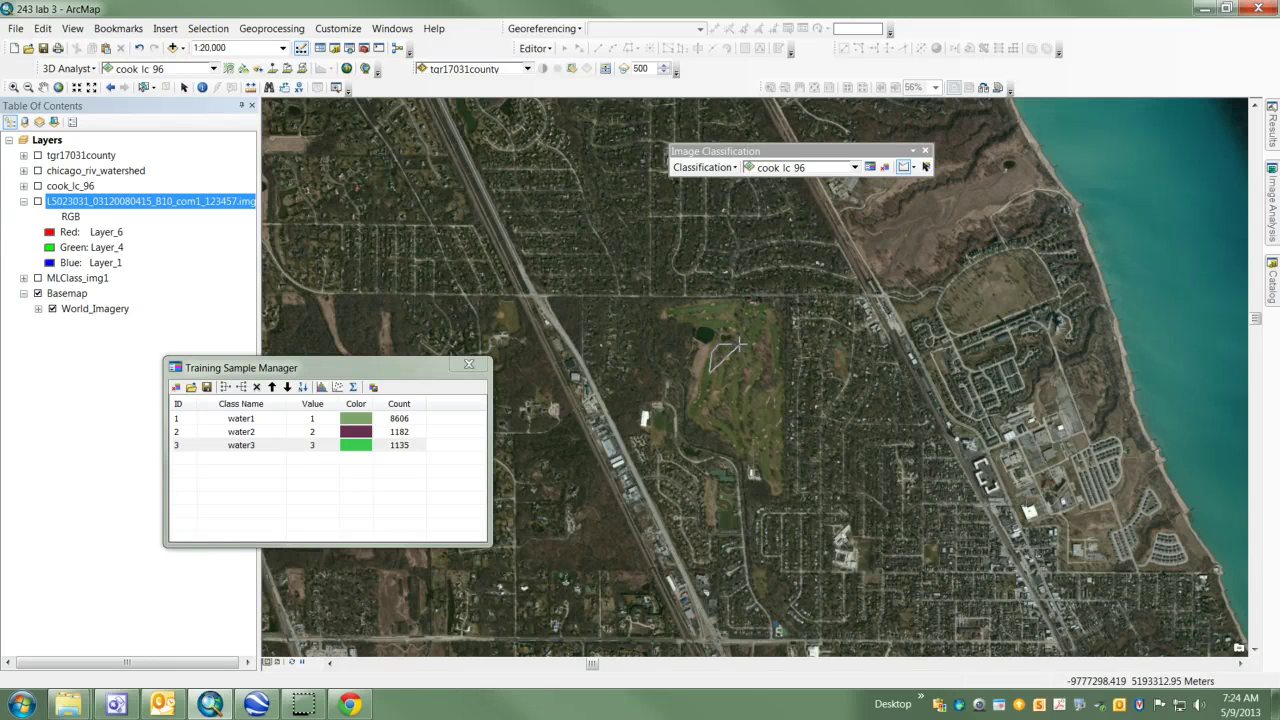
left_click(758, 340)
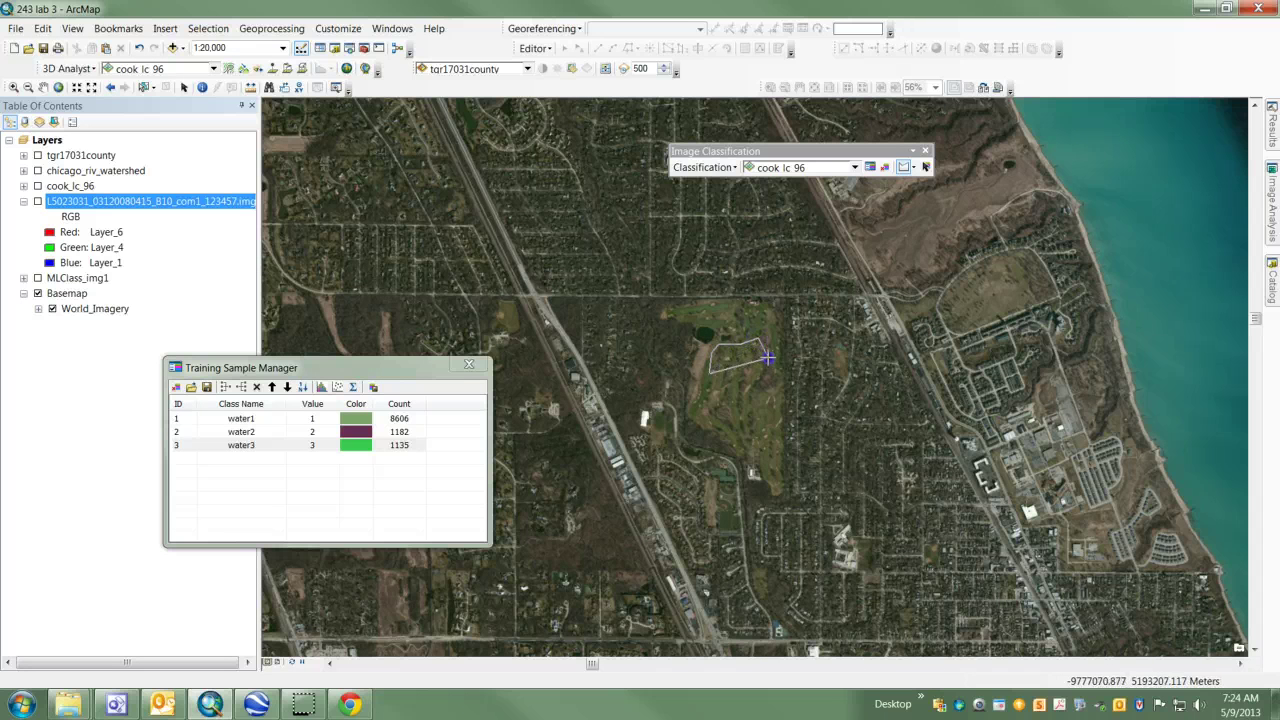
left_click(764, 408)
left_click(753, 433)
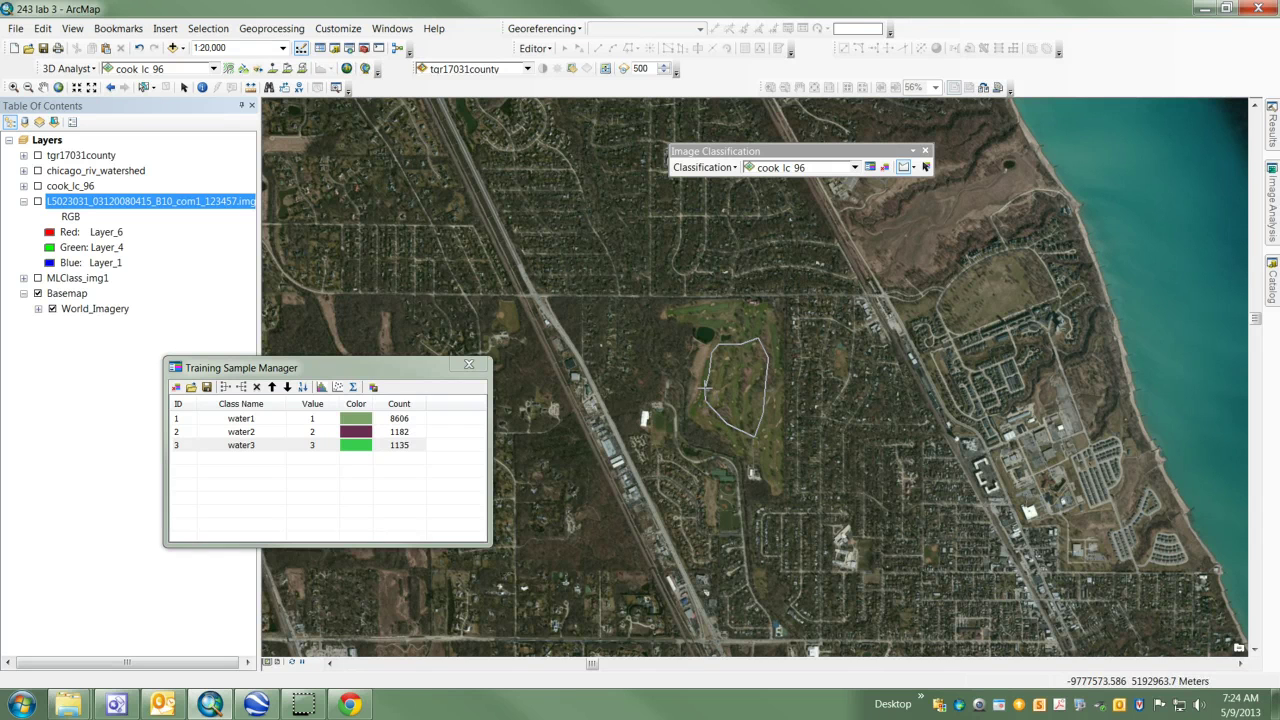
double_click(705, 388)
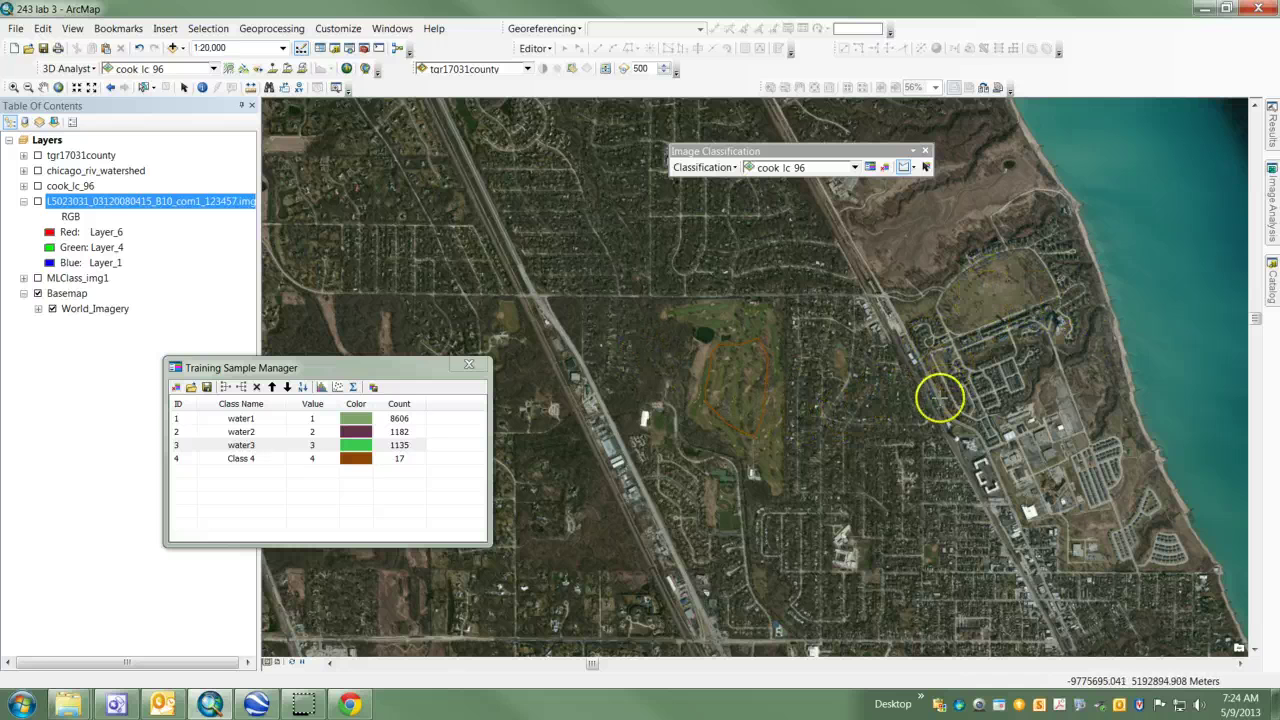
Move north of the golf course and outline the open field as Class 5 (5 pixels).
scroll(818, 469, "up", 1)
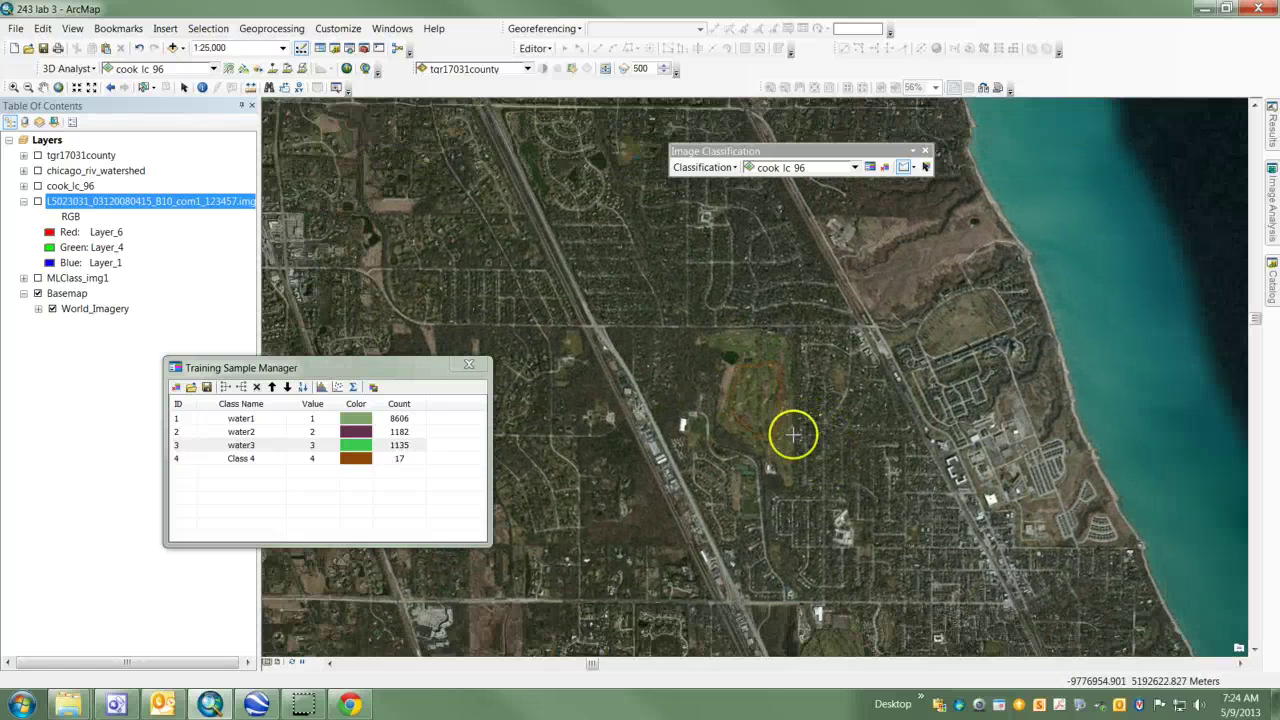
scroll(683, 393, "up", 2)
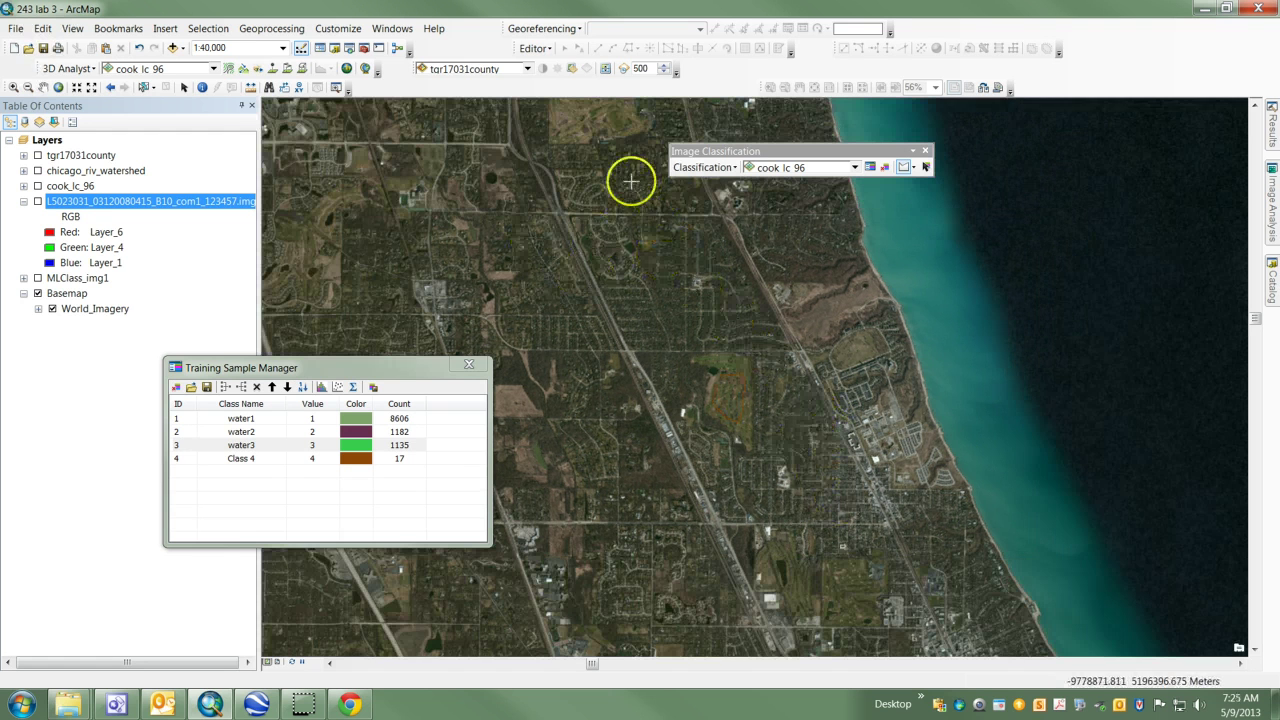
left_click(1256, 106)
left_click(1256, 106)
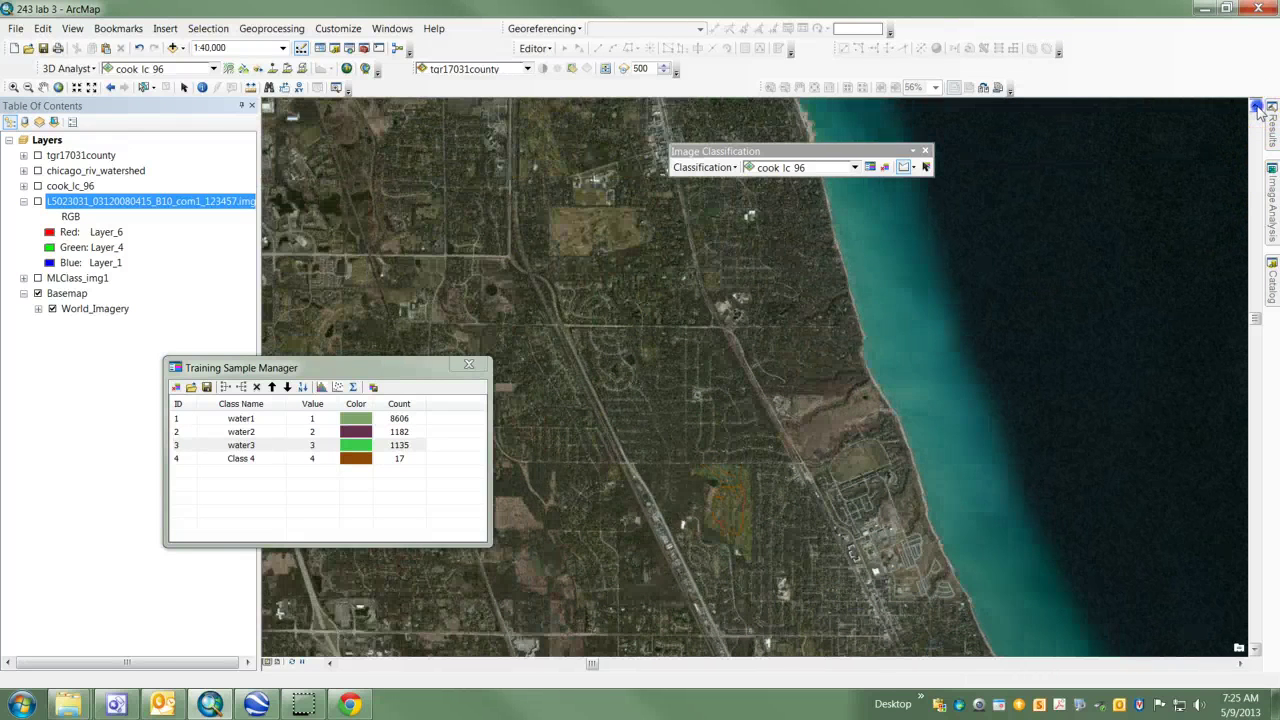
left_click(1256, 106)
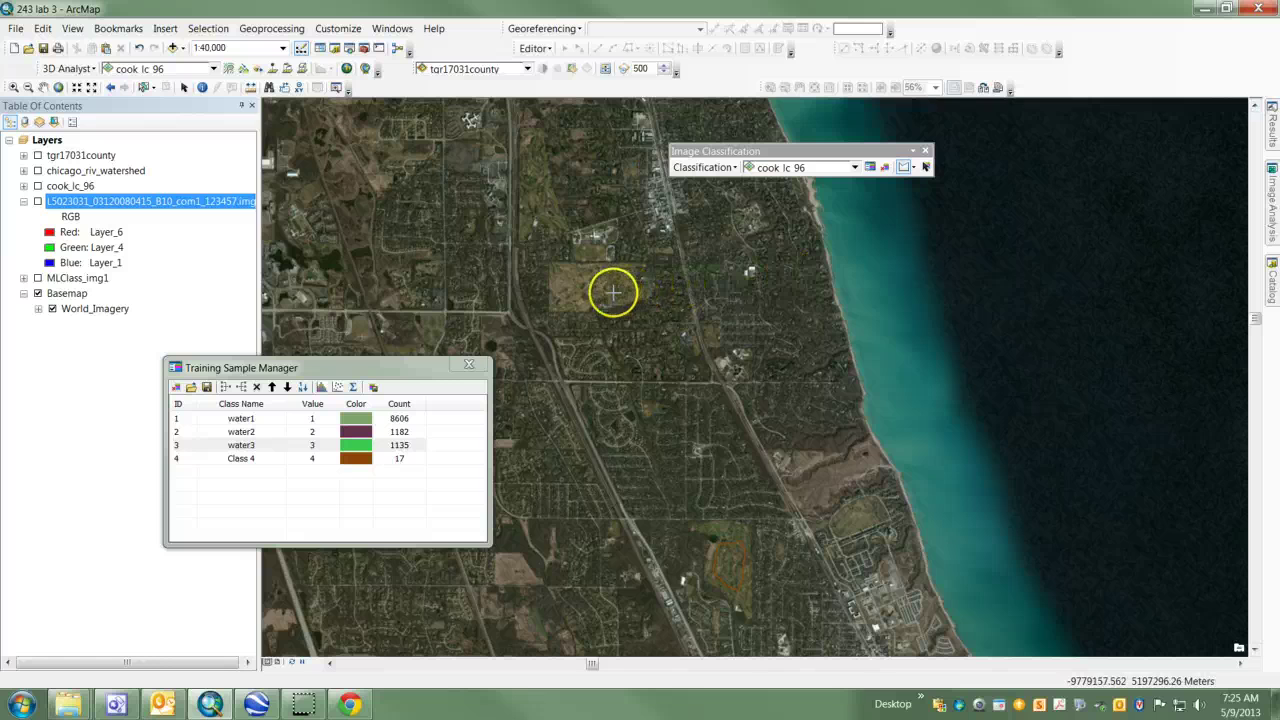
scroll(647, 287, "up", 2)
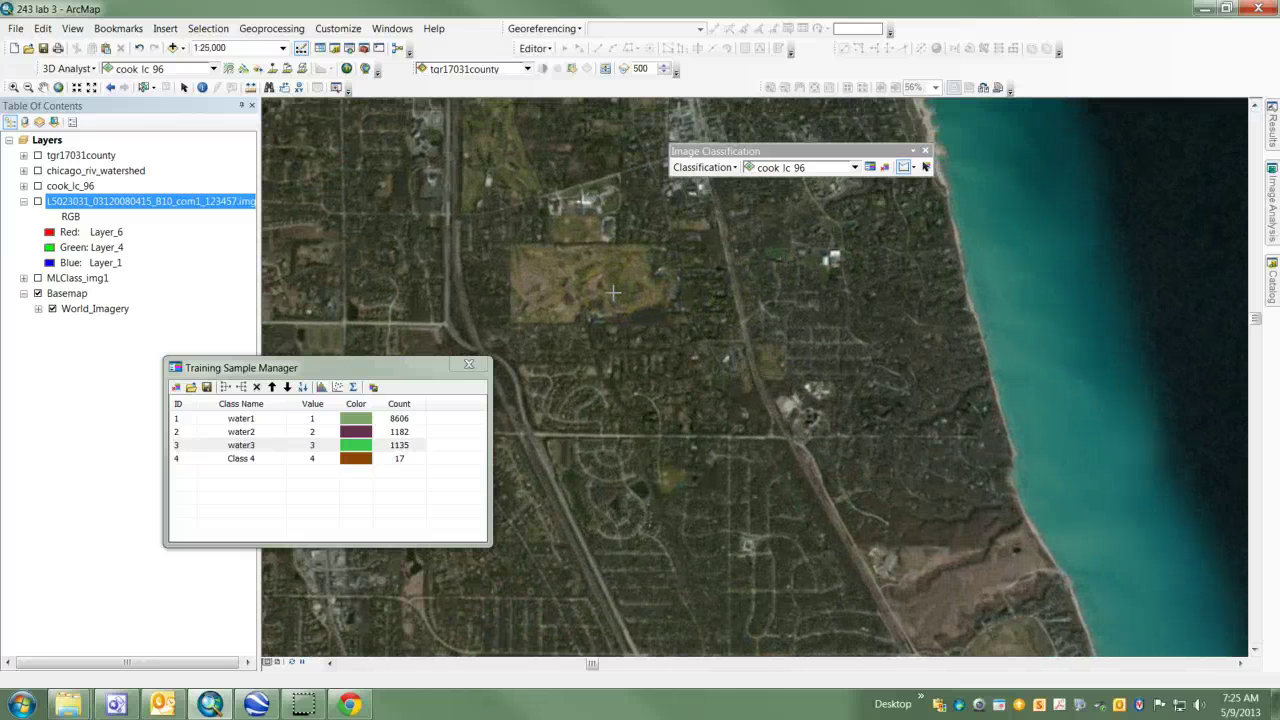
scroll(577, 266, "up", 1)
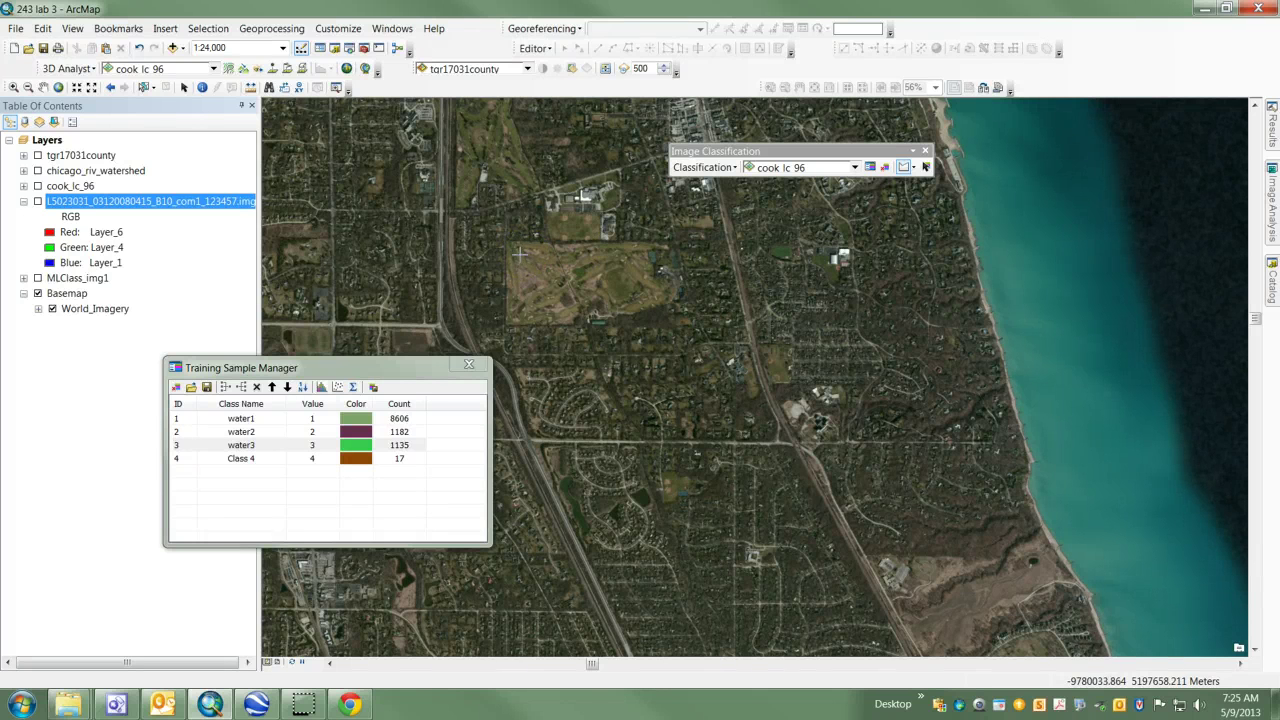
left_click(531, 249)
left_click(558, 266)
double_click(518, 272)
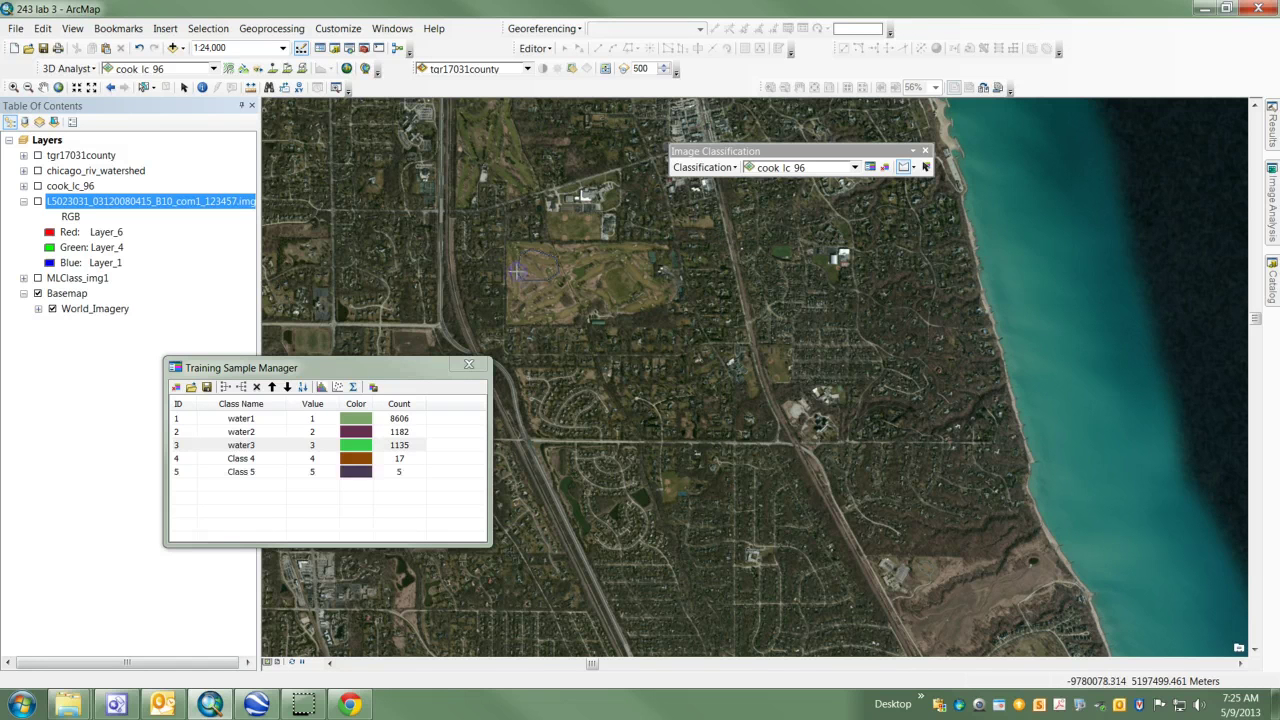
Merge the Class 4 and Class 5 grass samples into one 22-pixel class named urbgrass.
left_click(278, 474)
left_click(272, 474)
left_click(274, 460)
left_click(274, 460)
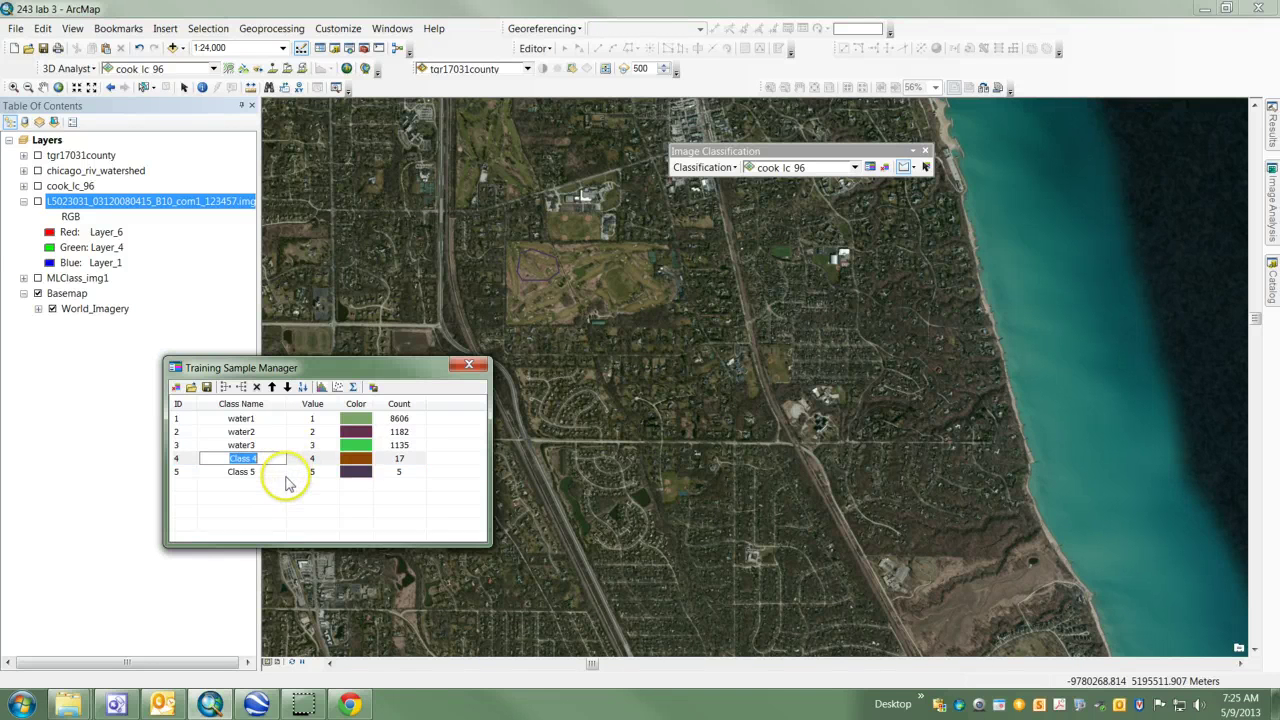
left_click(302, 479)
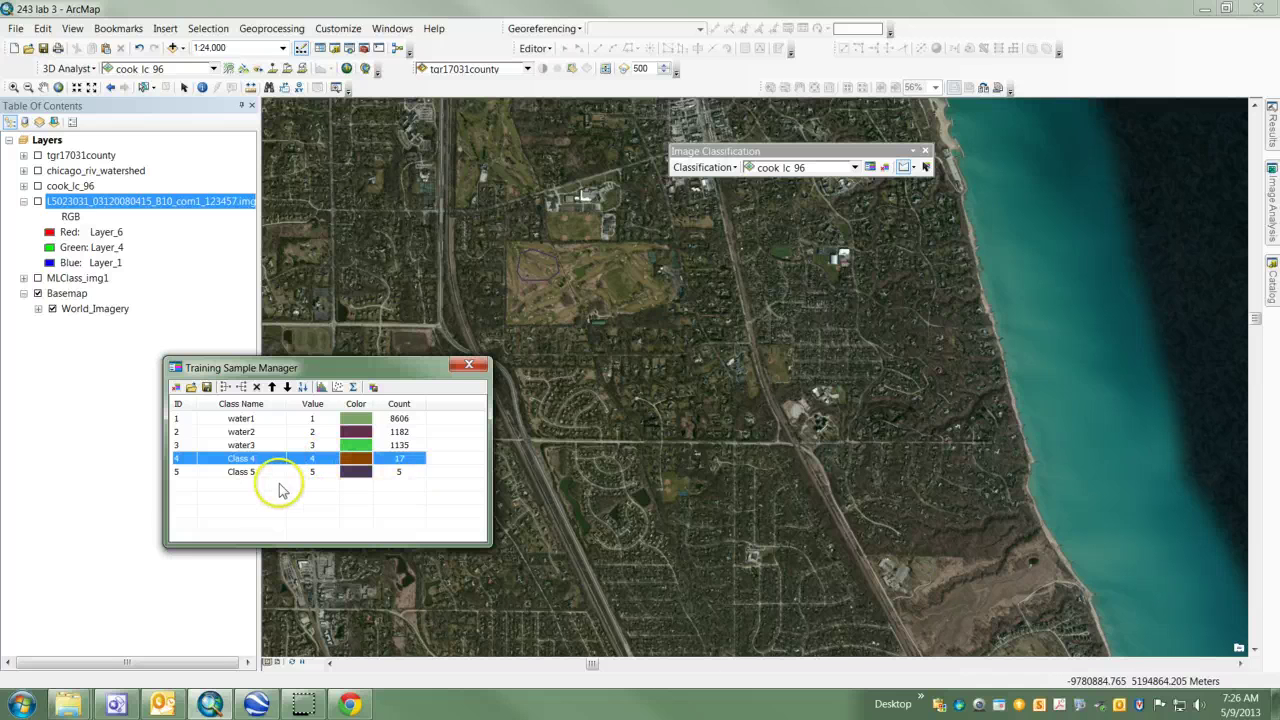
double_click(236, 474)
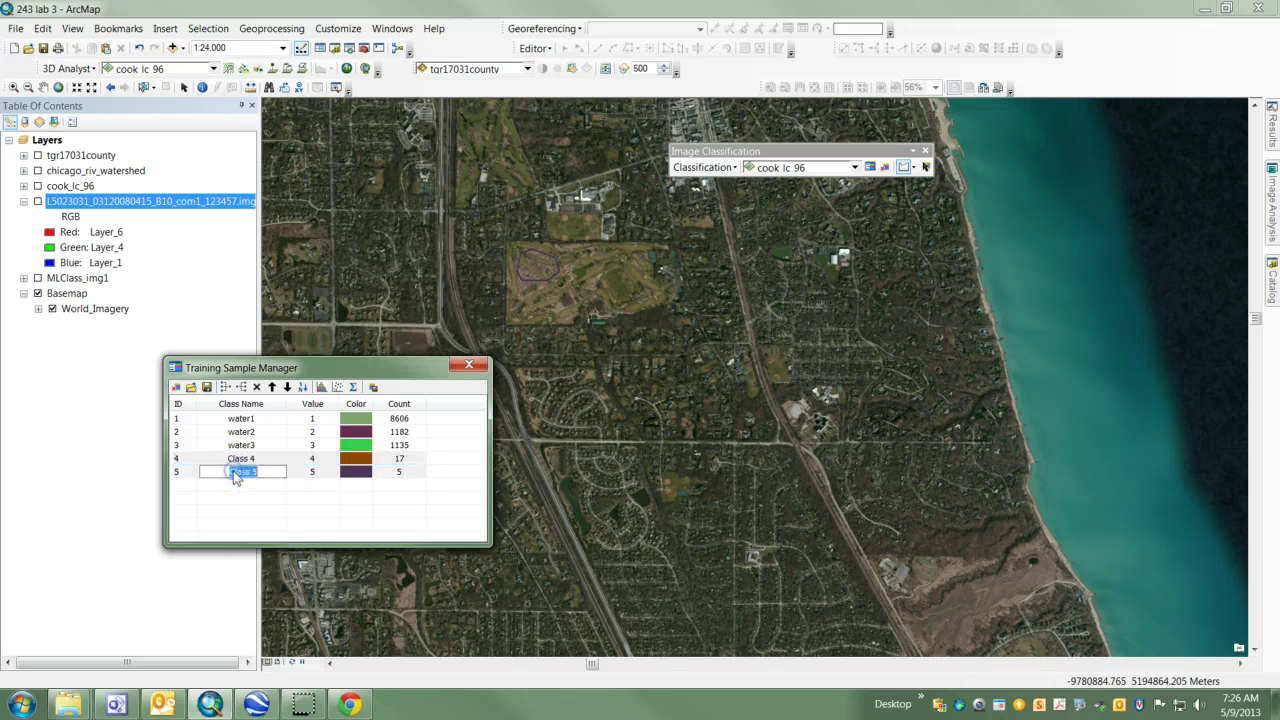
left_click(188, 472, "shift")
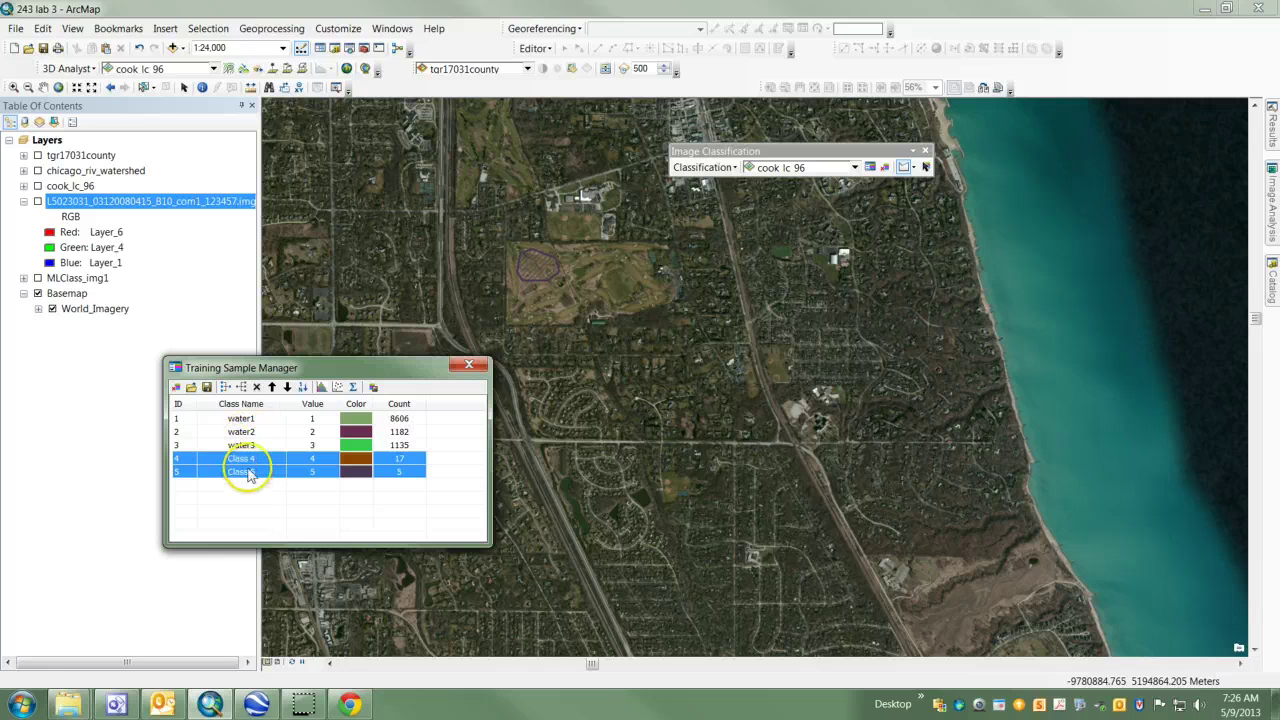
left_click(226, 389)
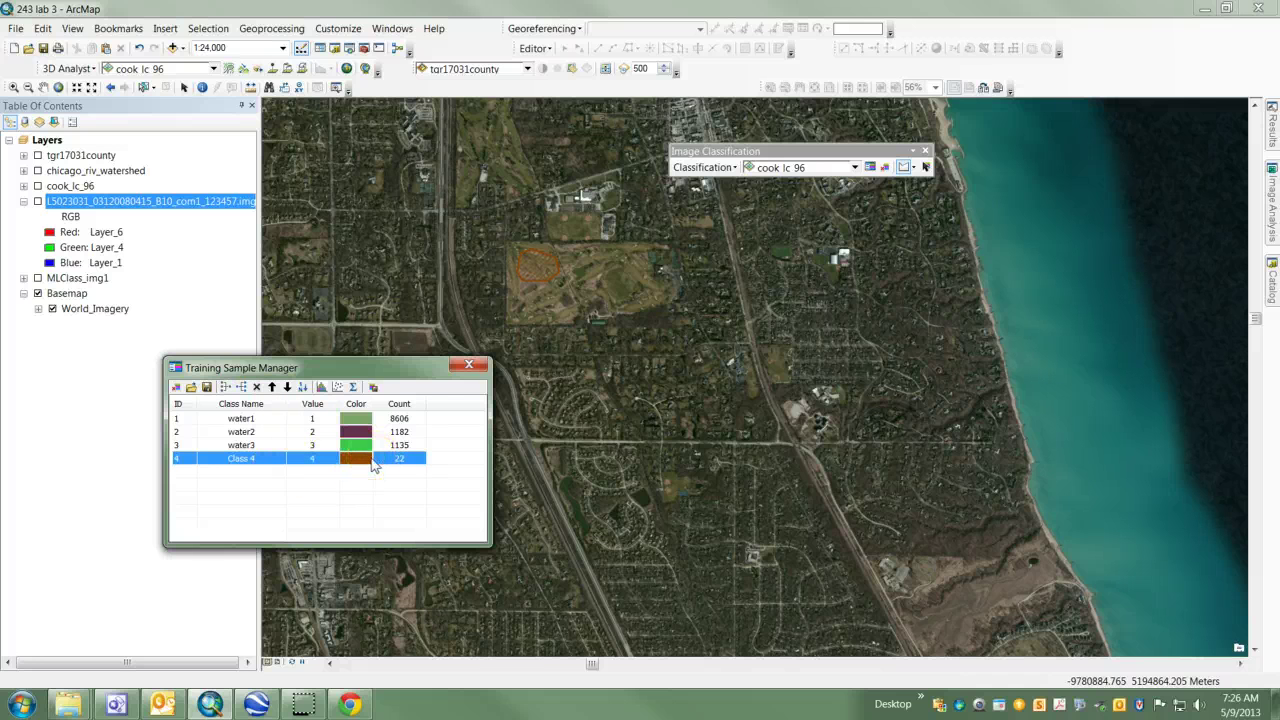
left_click(249, 461)
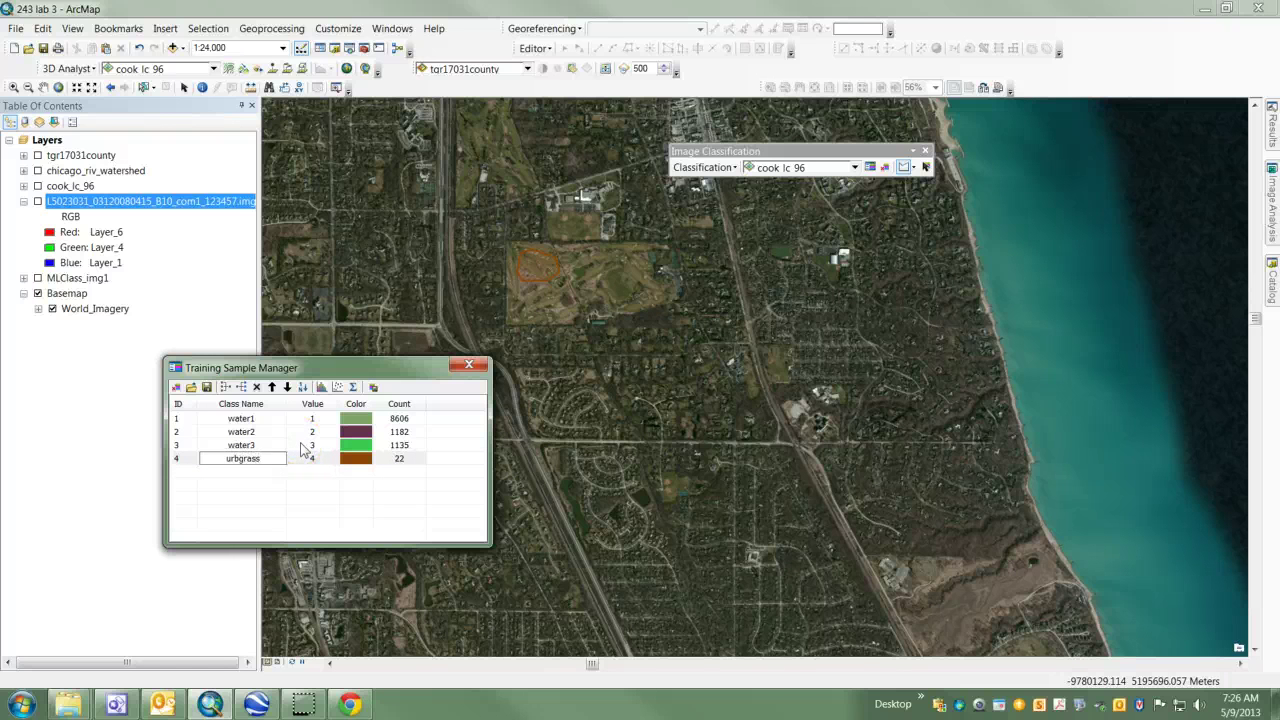
key("Return")
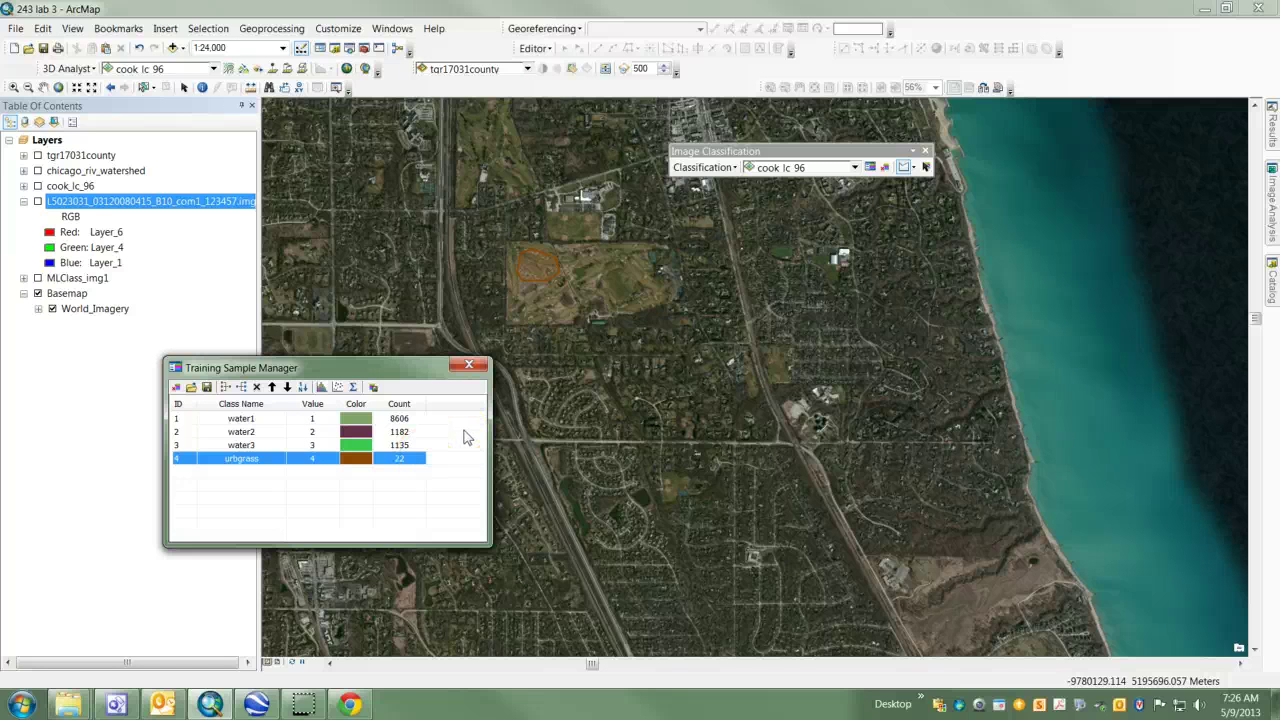
Save the four training classes as the cook_lc_96 shapefile, keeping the suggested name.
left_click(207, 388)
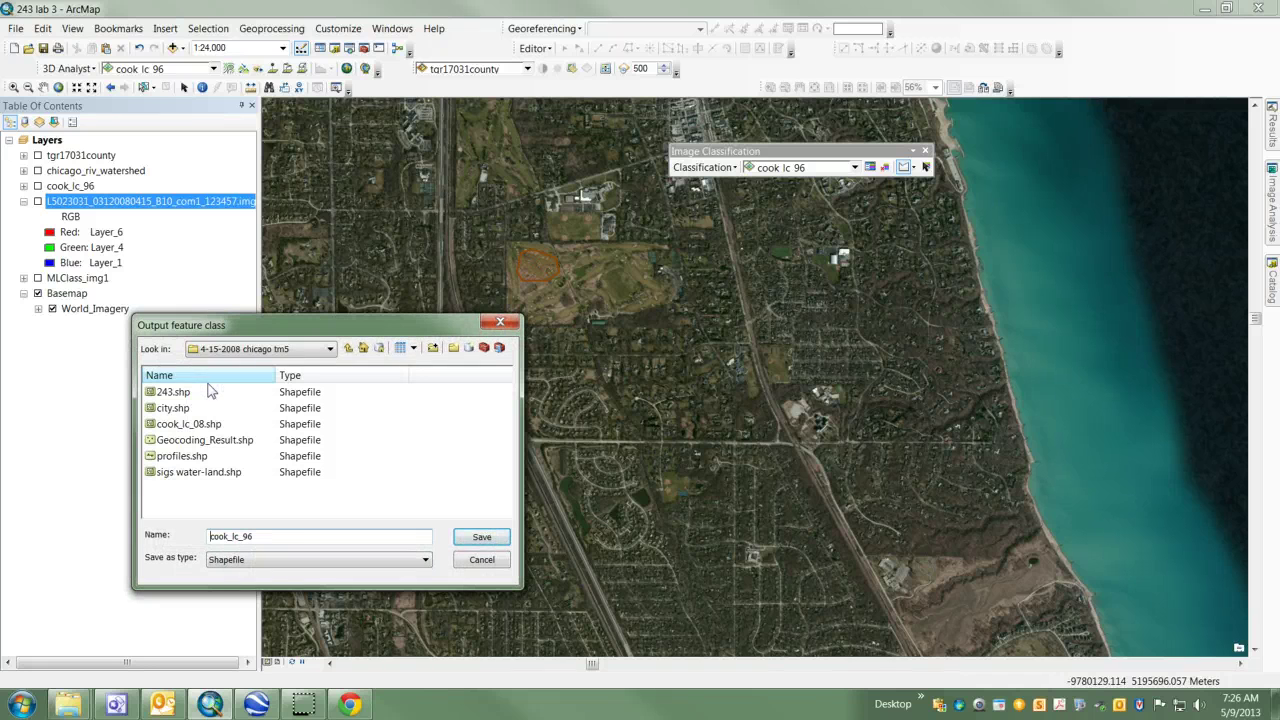
left_click(478, 538)
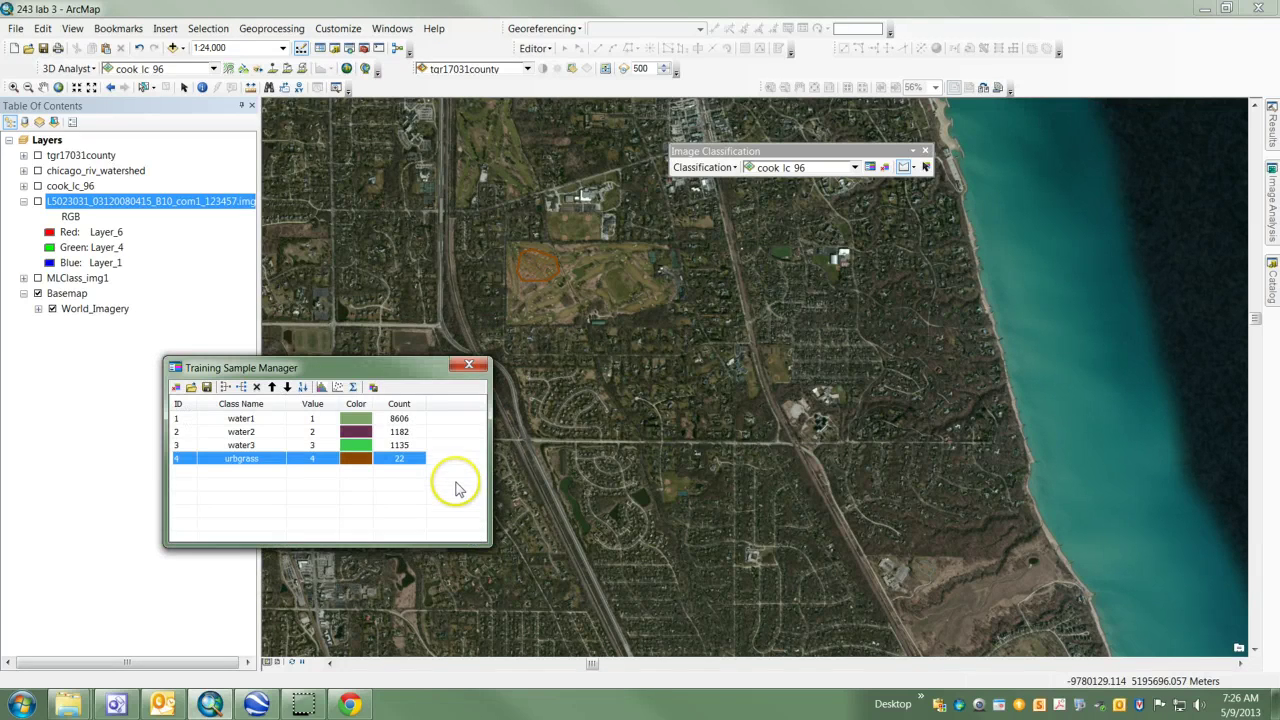